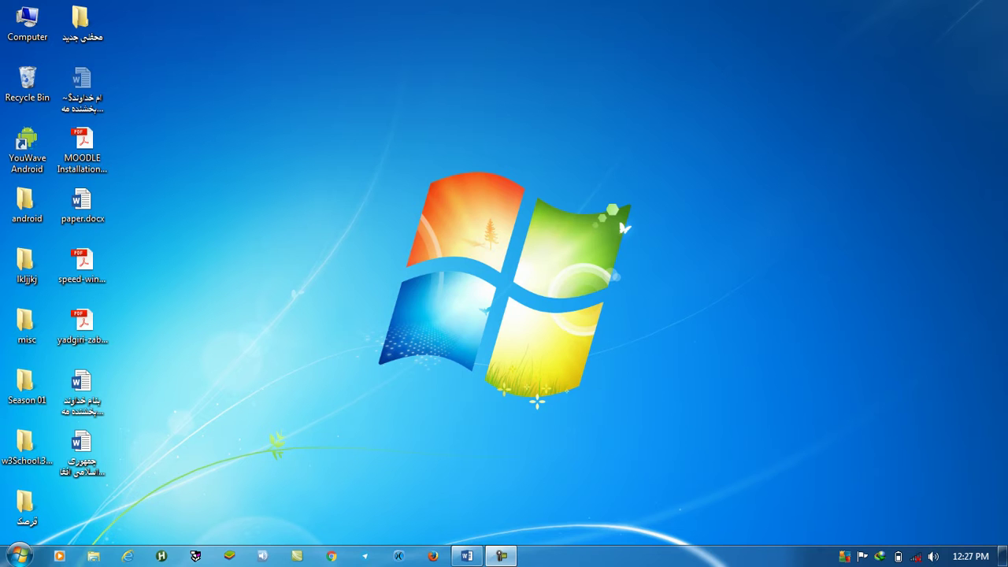
# Empty the Recycle Bin and confirm the permanent deletion of its contents.
pyautogui.rightClick(30, 84)
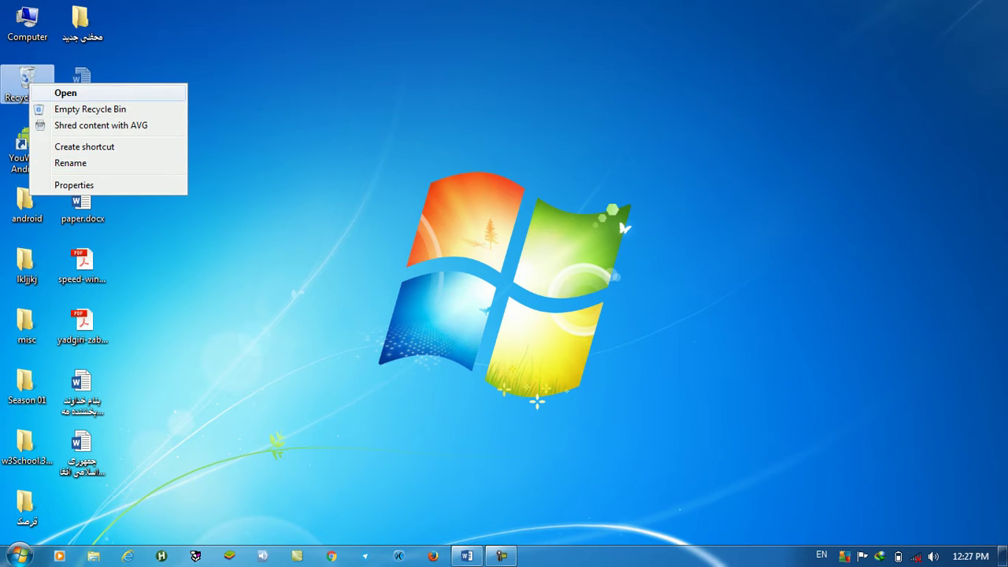
pyautogui.click(89, 109)
pyautogui.click(563, 291)
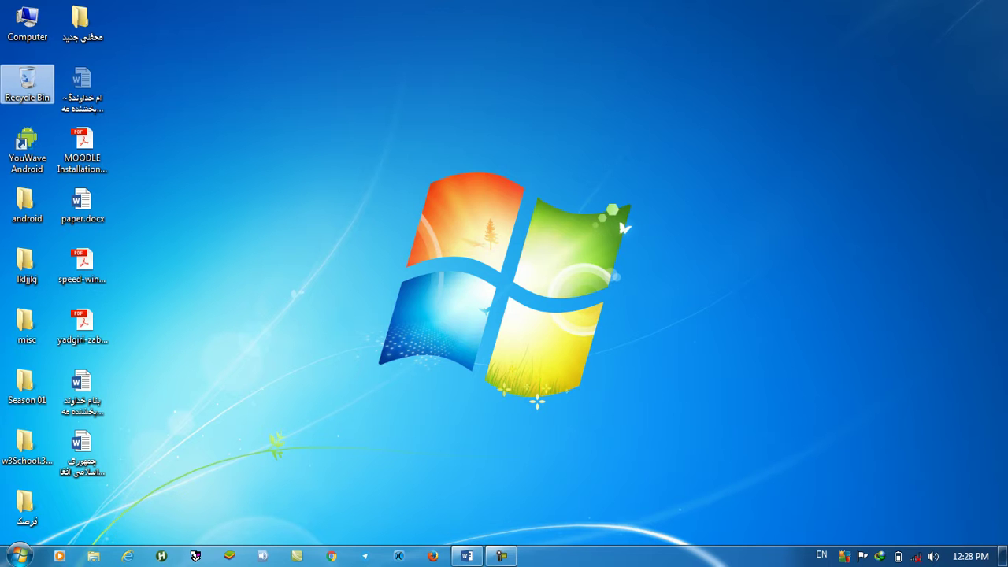
# Copy the five desktop files from paper.docx down to the last Word document into the desktop's MP3 music folder, and close that folder.
pyautogui.moveTo(109, 485); pyautogui.dragTo(63, 193)
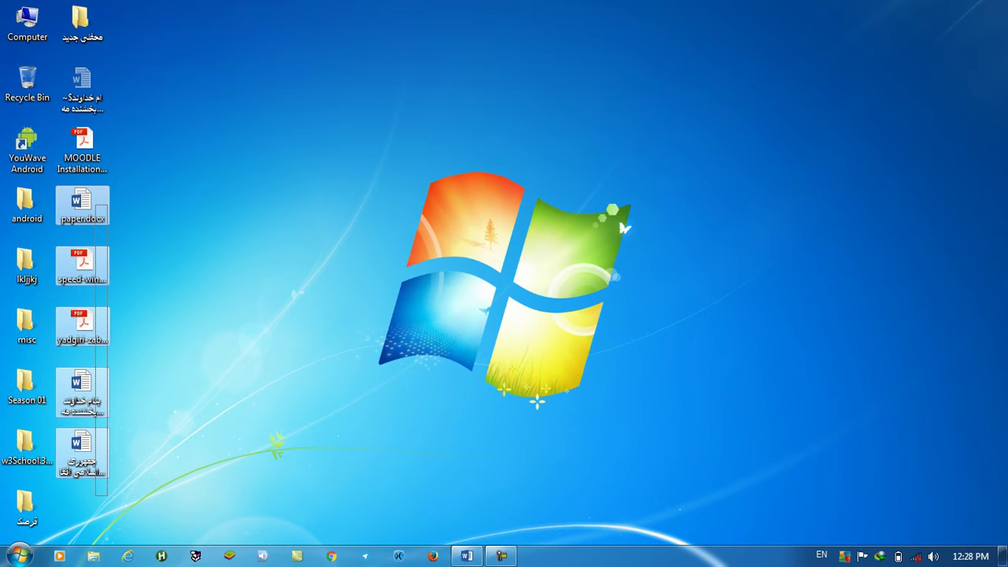
pyautogui.rightClick(76, 214)
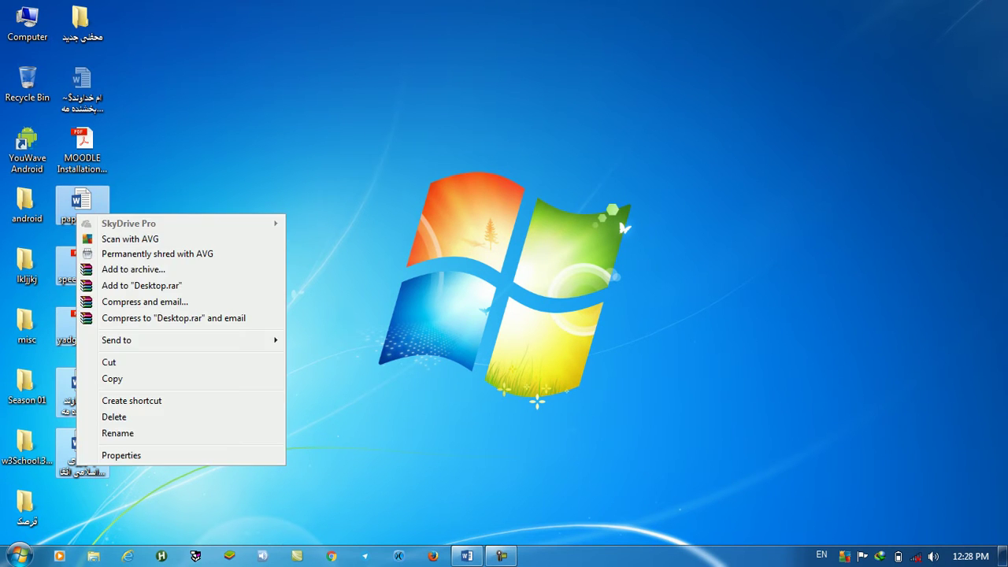
pyautogui.click(111, 379)
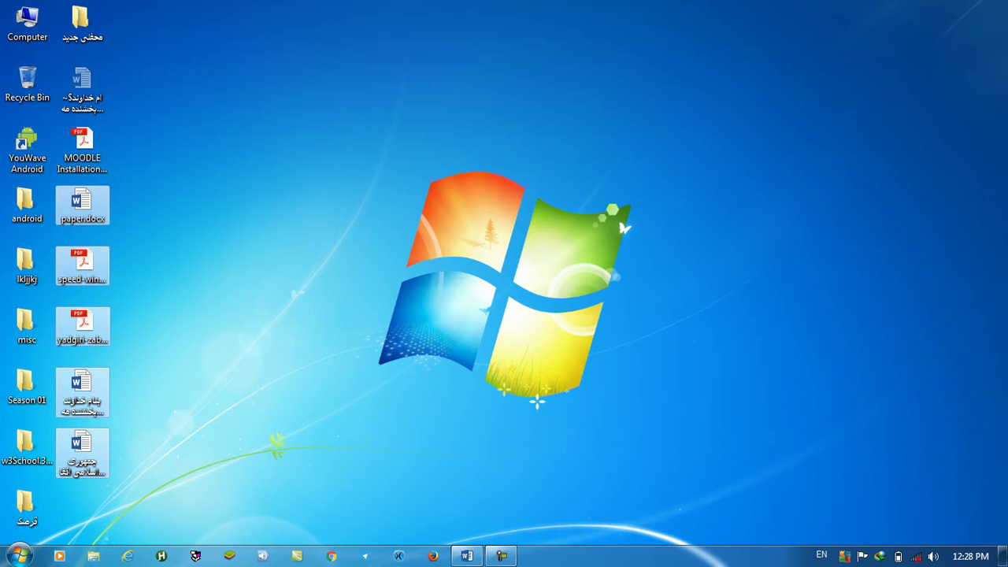
pyautogui.doubleClick(82, 22)
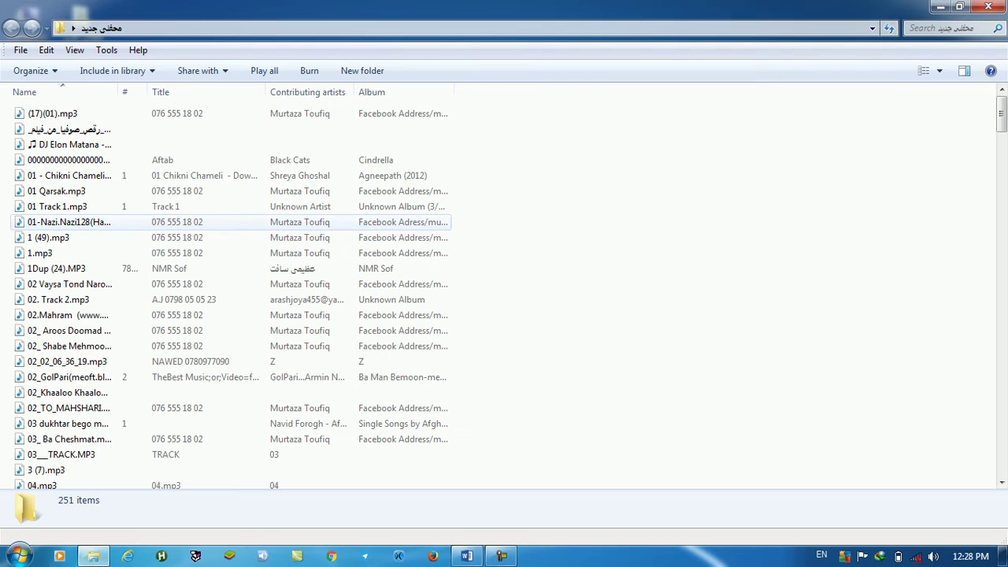
pyautogui.rightClick(672, 213)
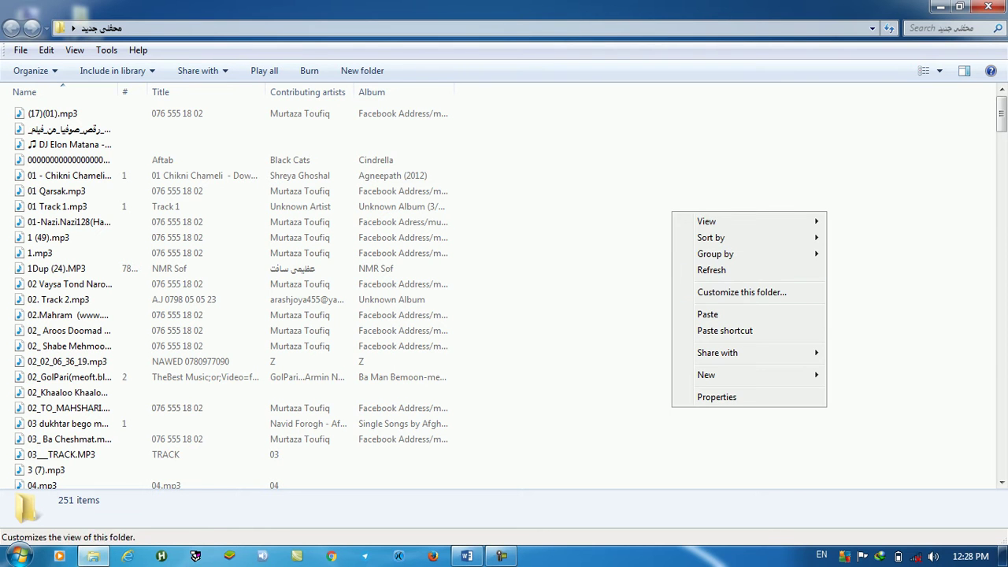
pyautogui.click(709, 314)
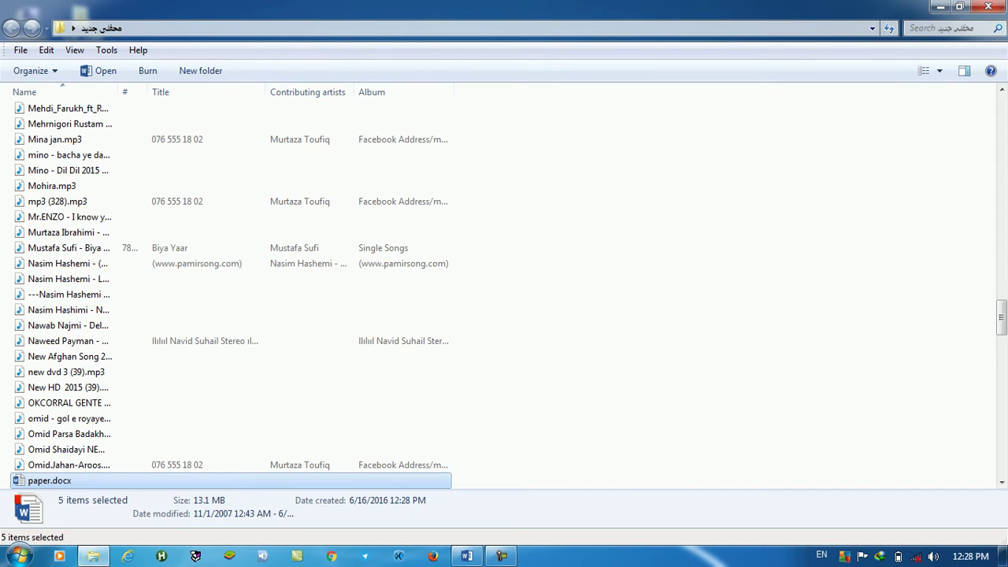
pyautogui.moveTo(1001, 317); pyautogui.dragTo(1000, 110)
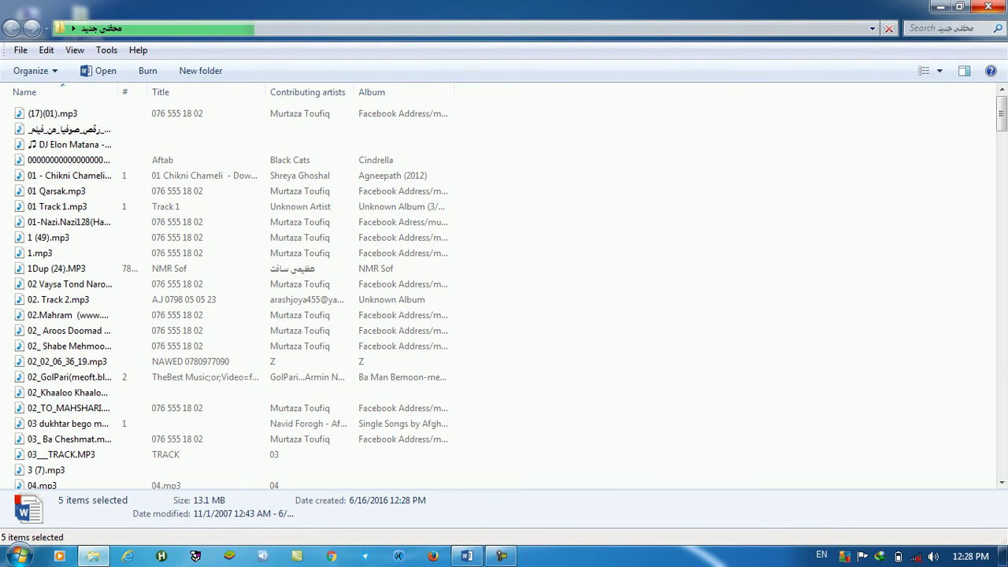
pyautogui.click(988, 6)
# Create a folder on the desktop, keeping the default name New folder.
pyautogui.rightClick(376, 177)
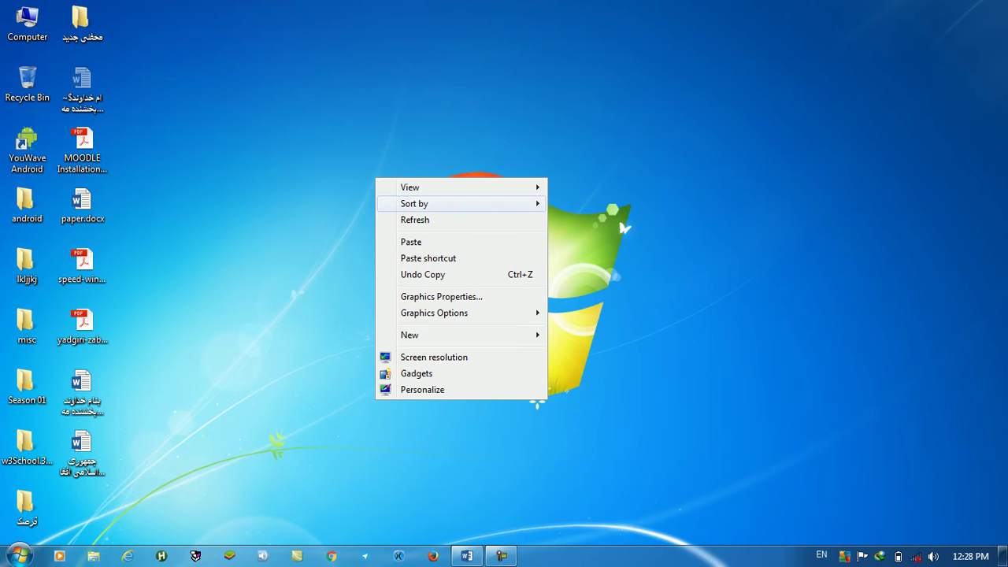
pyautogui.moveTo(460, 335)
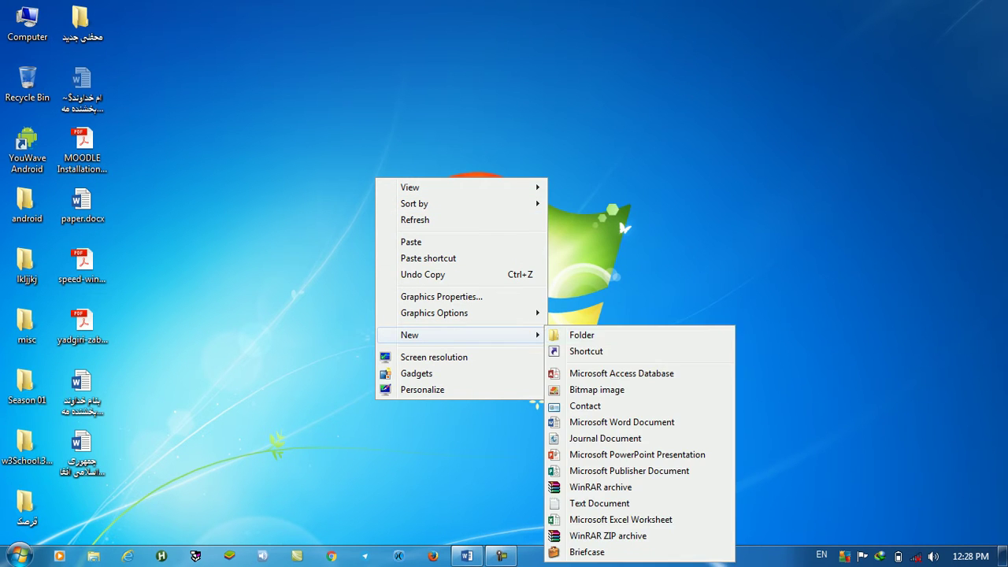
pyautogui.click(598, 333)
pyautogui.press('Return')
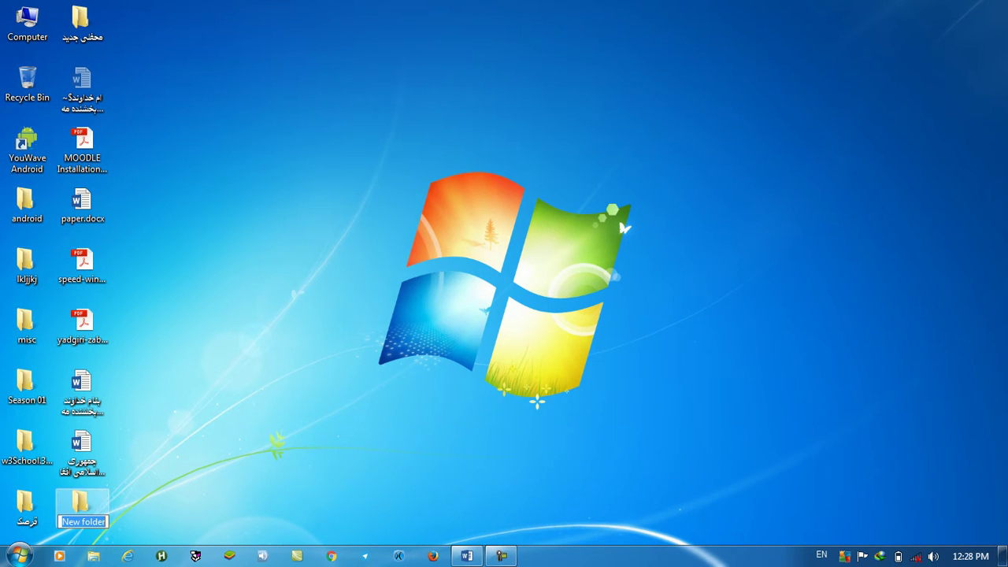
pyautogui.press('Return')
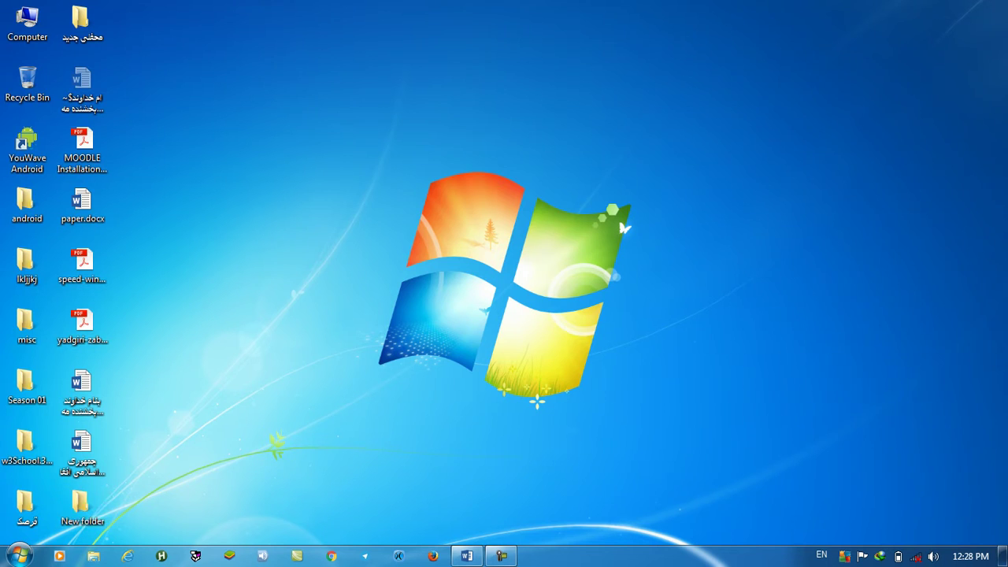
pyautogui.click(986, 6)
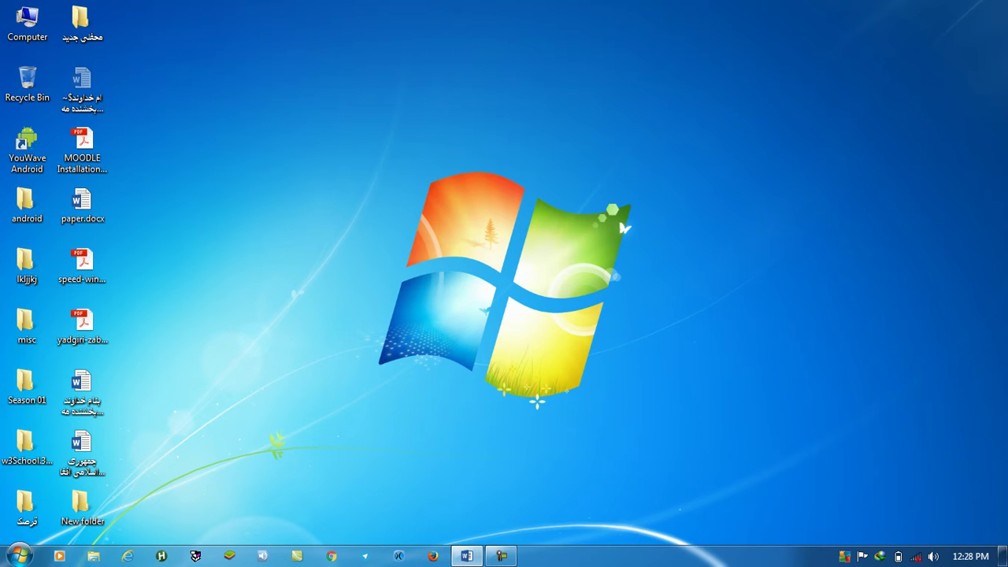
# Copy all seven Word and PDF files from the desktop into New folder.
pyautogui.moveTo(132, 62); pyautogui.dragTo(84, 443)
pyautogui.rightClick(83, 192)
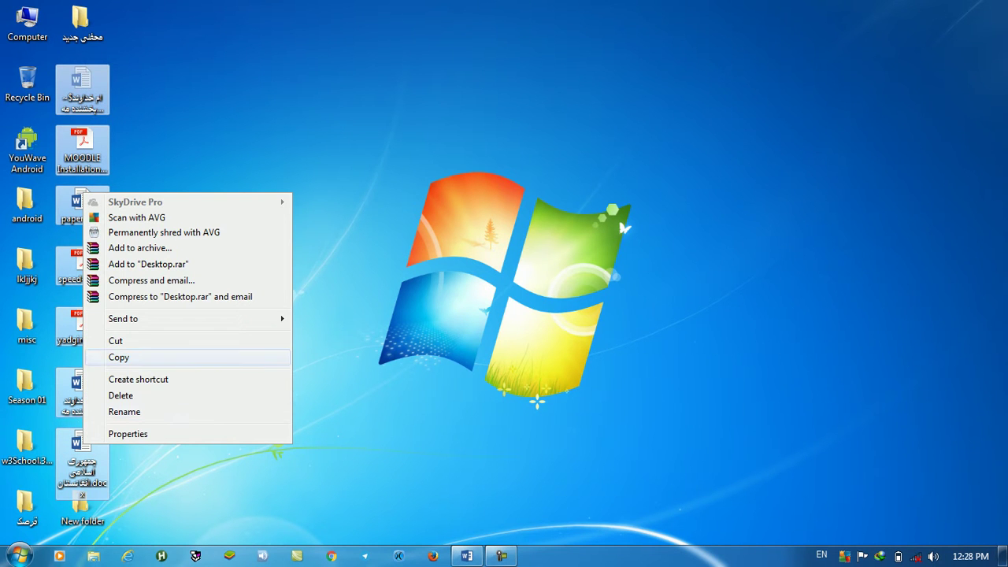
pyautogui.click(119, 356)
pyautogui.doubleClick(82, 508)
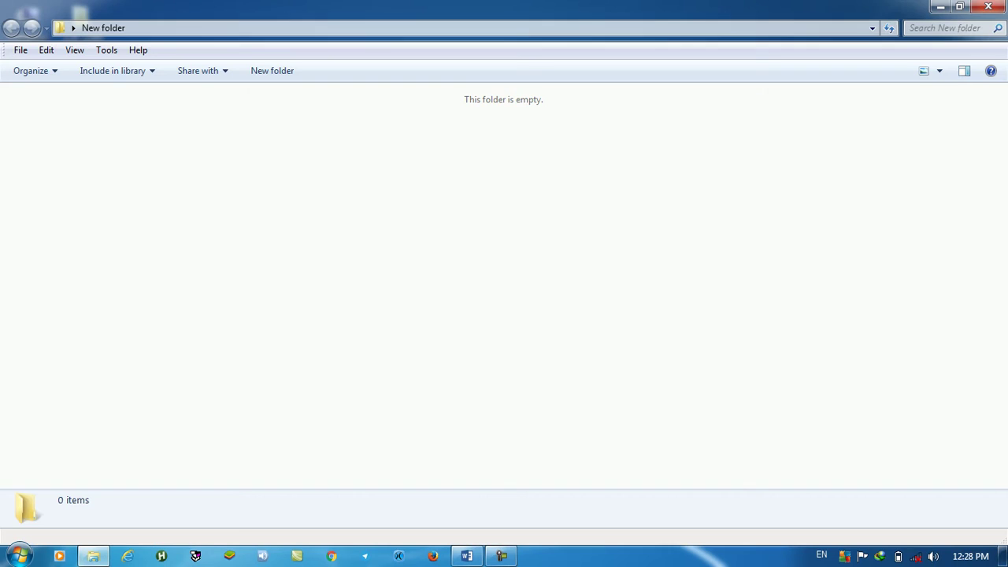
pyautogui.rightClick(356, 309)
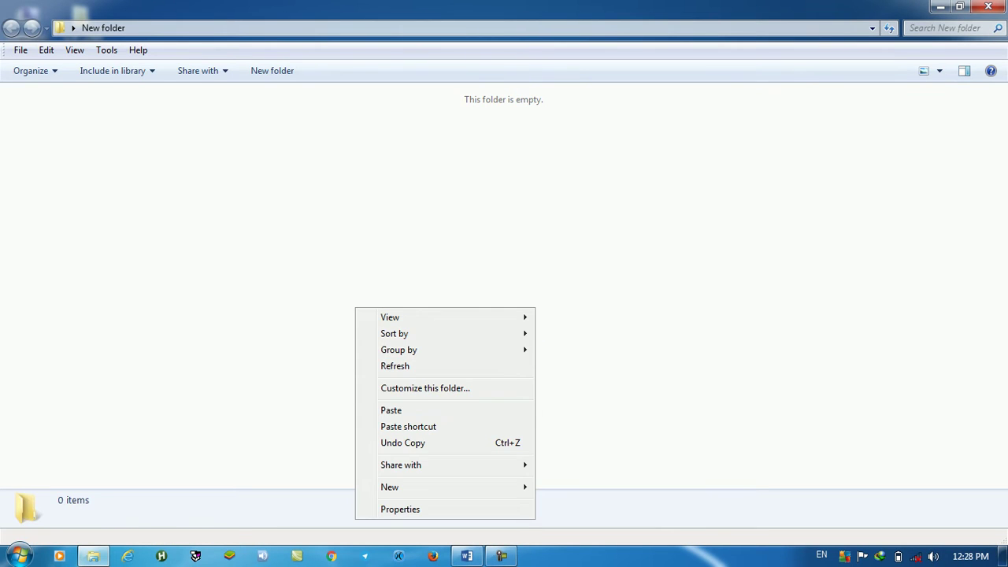
pyautogui.click(386, 410)
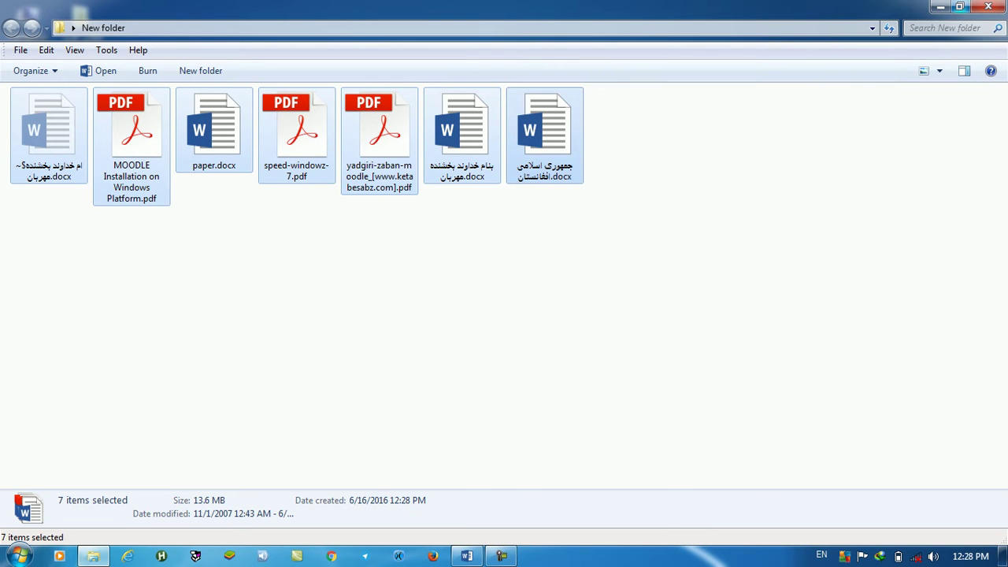
# Reduce the New folder window, permanently delete all the copied files in it without using the Recycle Bin, and close it.
pyautogui.click(959, 6)
pyautogui.moveTo(483, 404); pyautogui.dragTo(519, 193)
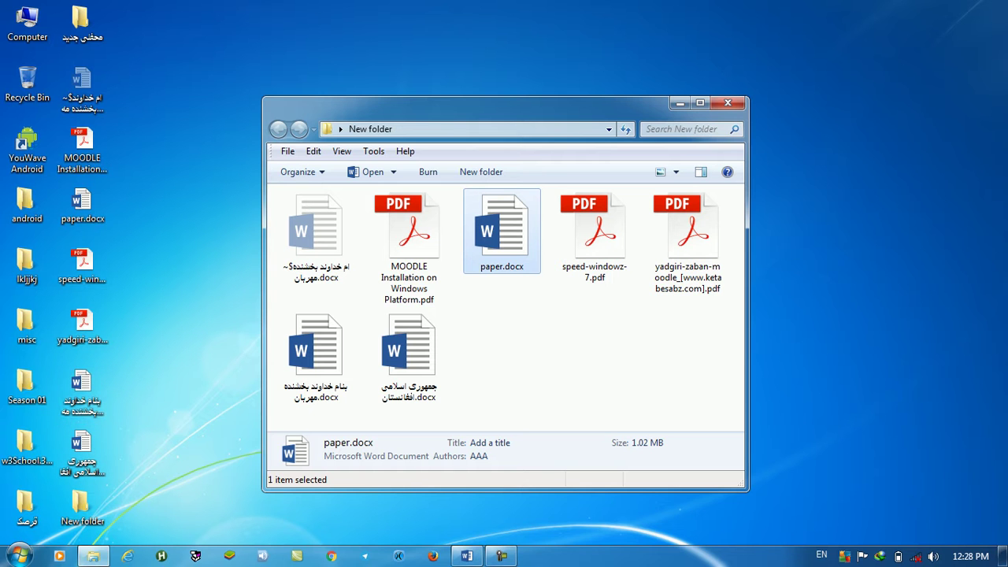
pyautogui.moveTo(114, 130); pyautogui.dragTo(78, 425)
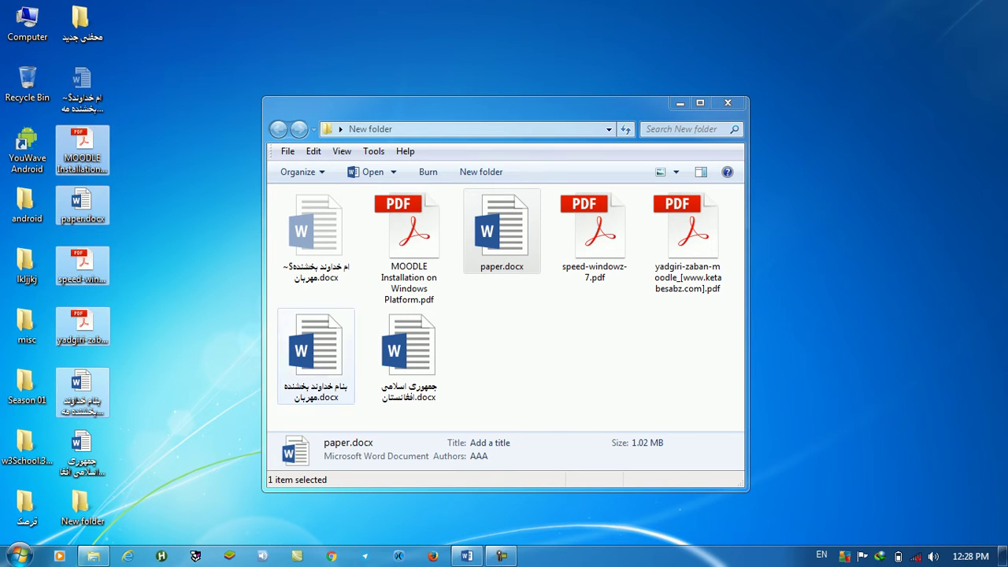
pyautogui.moveTo(572, 343); pyautogui.dragTo(367, 260)
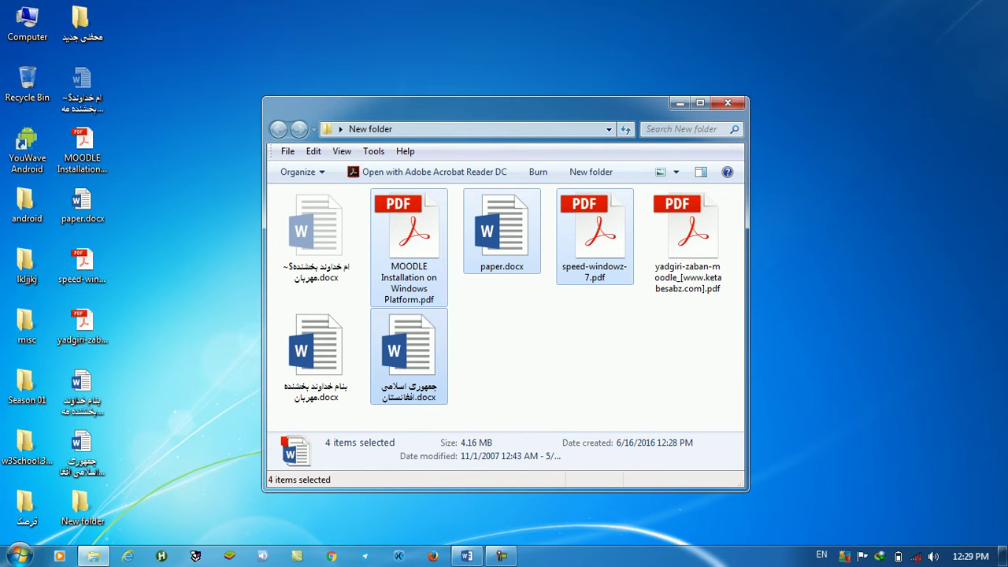
pyautogui.hotkey('shift', 'Delete')
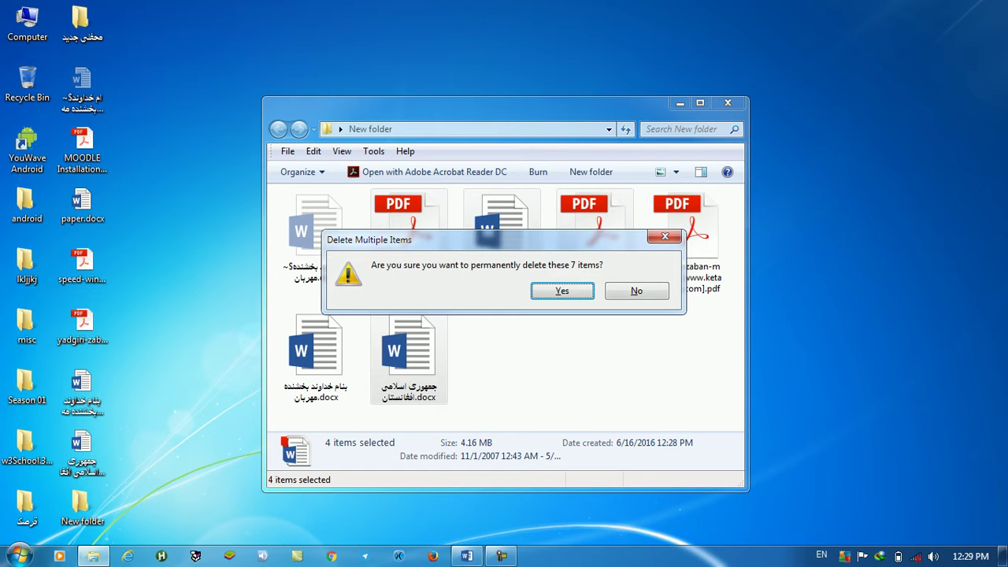
pyautogui.press('Return')
pyautogui.press('Return')
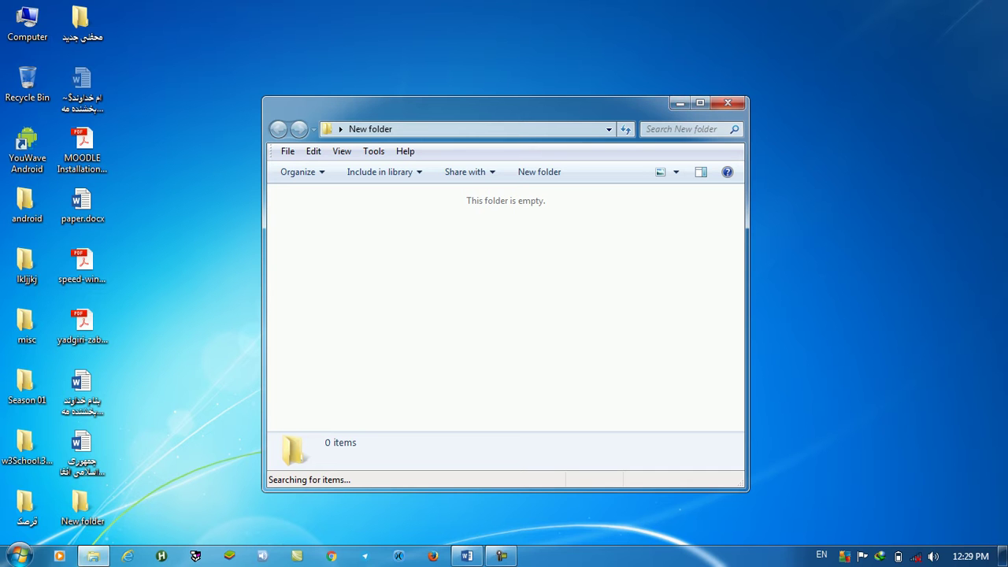
pyautogui.hotkey('alt', 'F4')
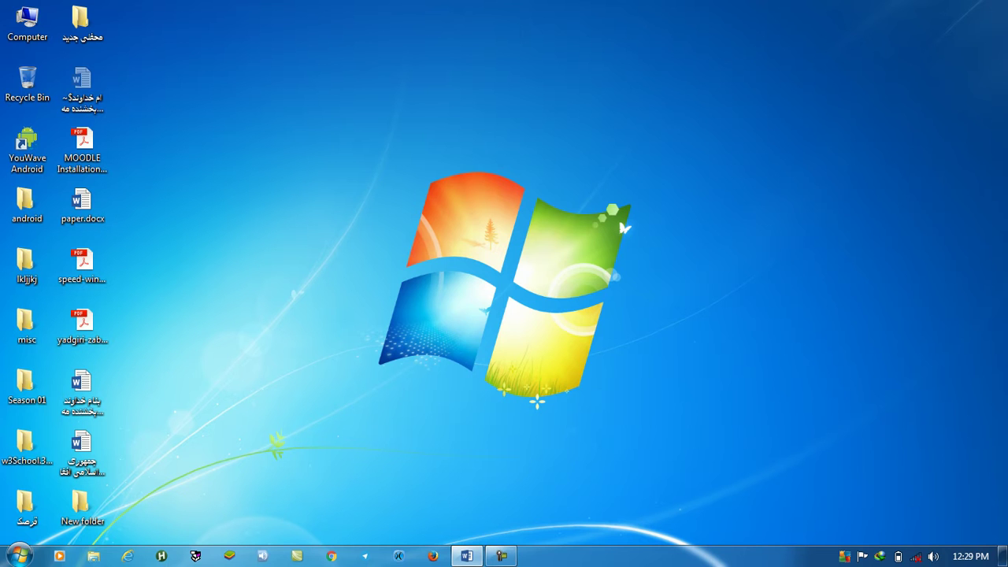
# Move the six desktop files from the MOODLE Installation PDF downward into New folder, skipping the document open in Word, and close the folder.
pyautogui.moveTo(164, 129); pyautogui.dragTo(59, 476)
pyautogui.rightClick(75, 198)
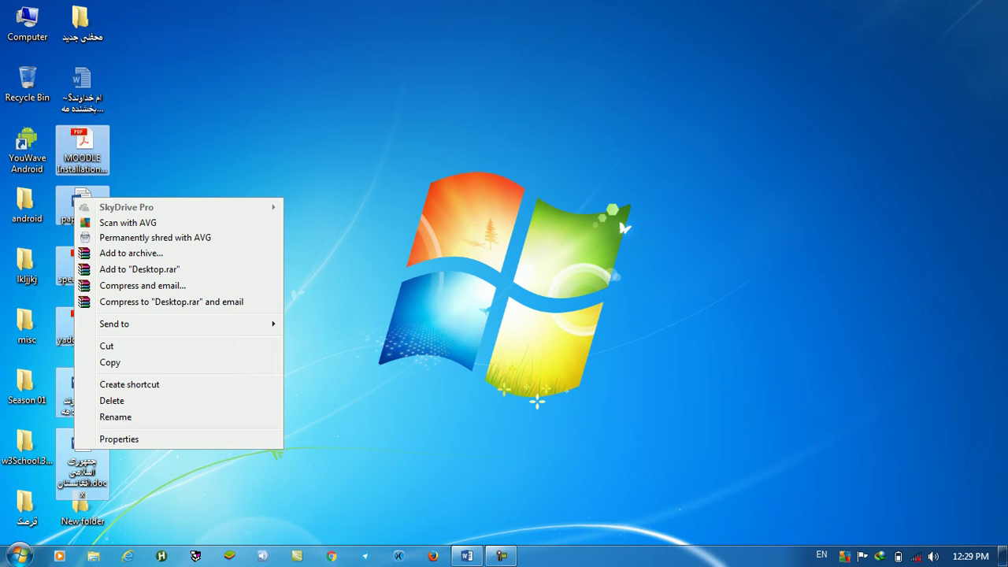
pyautogui.click(106, 346)
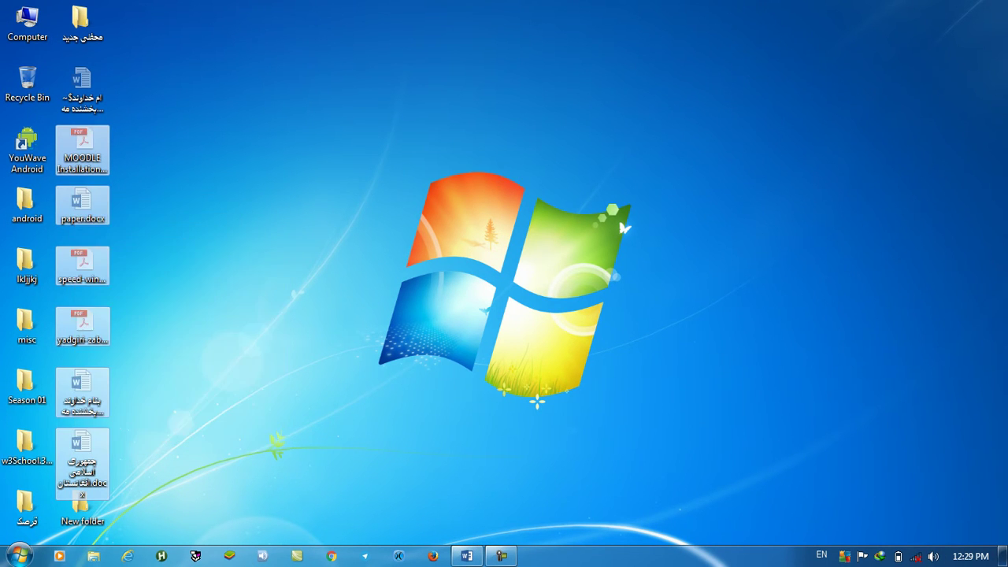
pyautogui.doubleClick(82, 508)
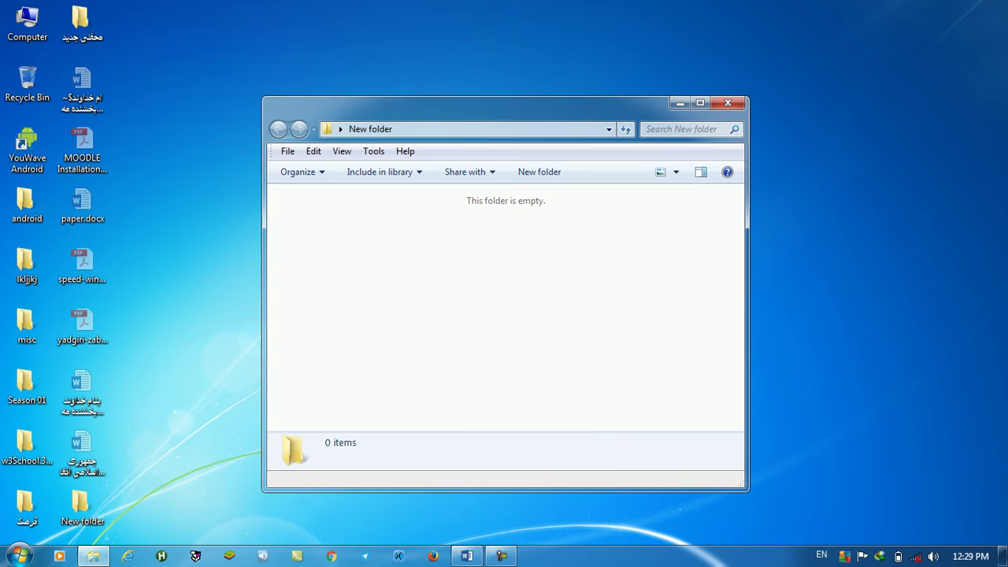
pyautogui.rightClick(438, 265)
pyautogui.click(473, 368)
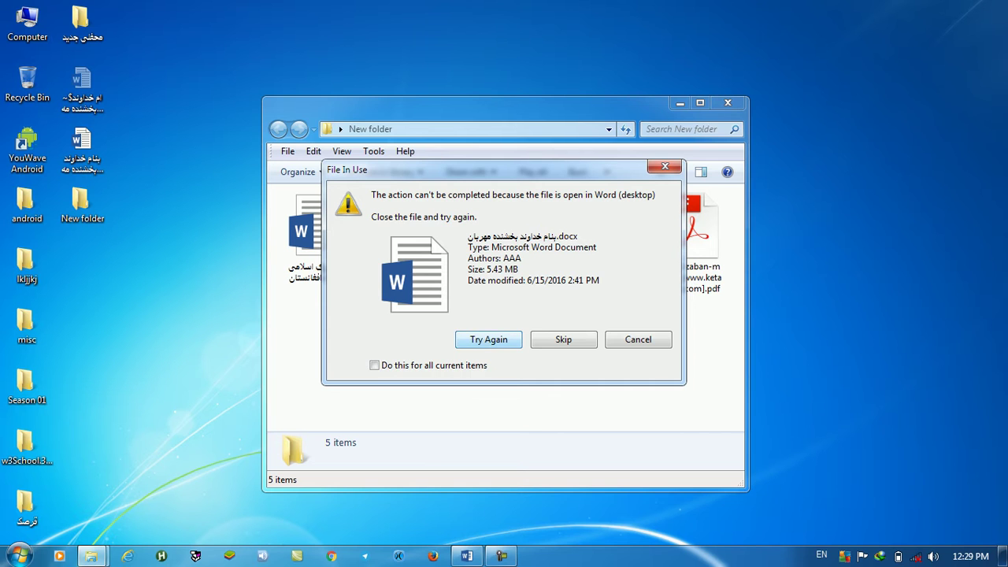
pyautogui.click(563, 339)
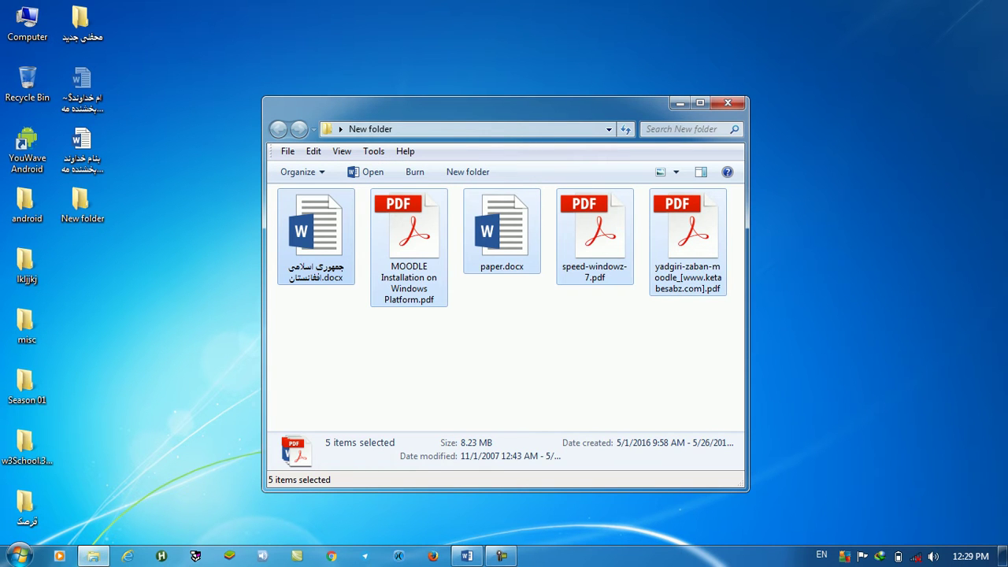
pyautogui.click(728, 103)
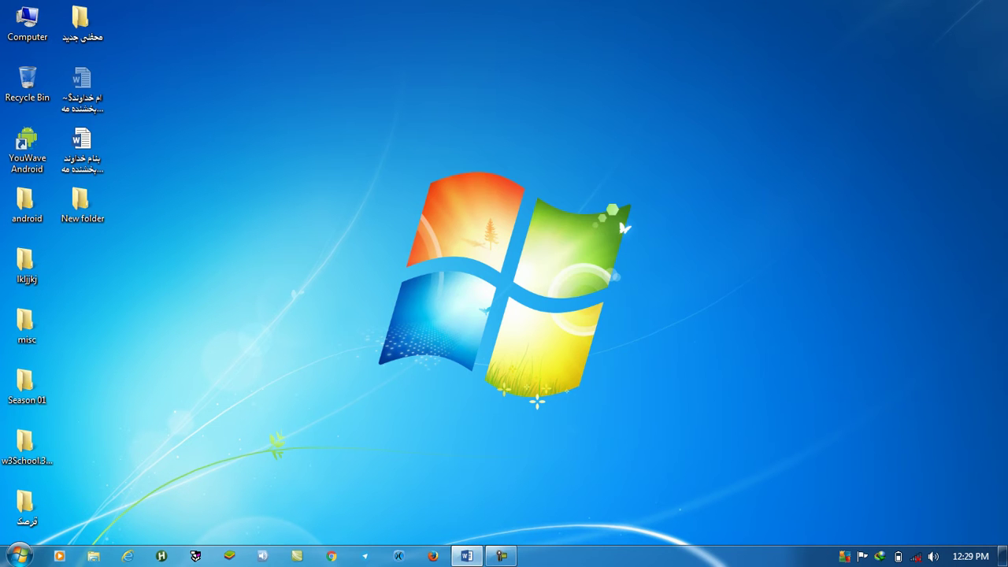
# Refresh the desktop twice so its icons are rearranged.
pyautogui.rightClick(552, 144)
pyautogui.click(590, 186)
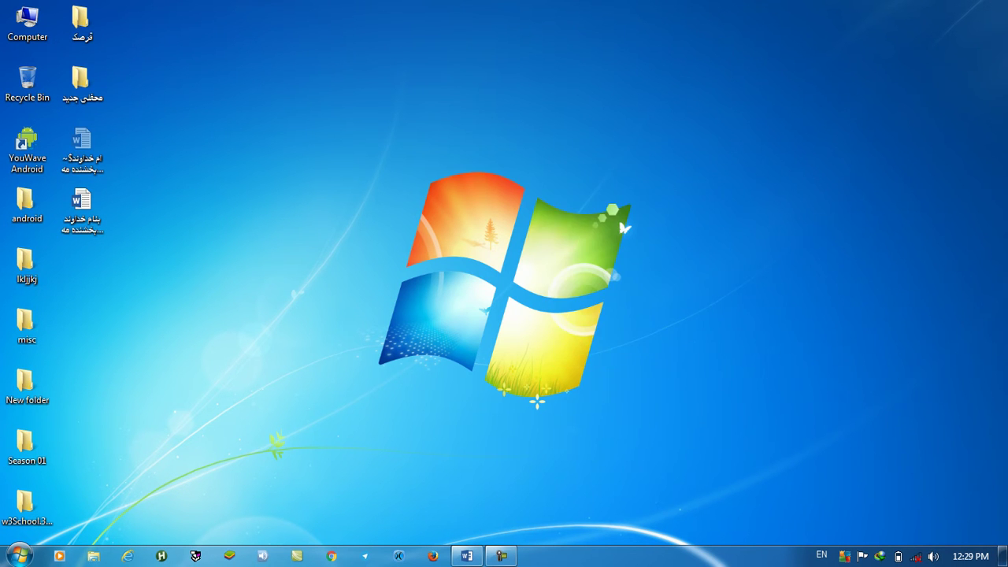
pyautogui.rightClick(471, 164)
pyautogui.click(551, 205)
# Rename the misc folder on the desktop as kkkkkk and refresh the desktop.
pyautogui.rightClick(26, 323)
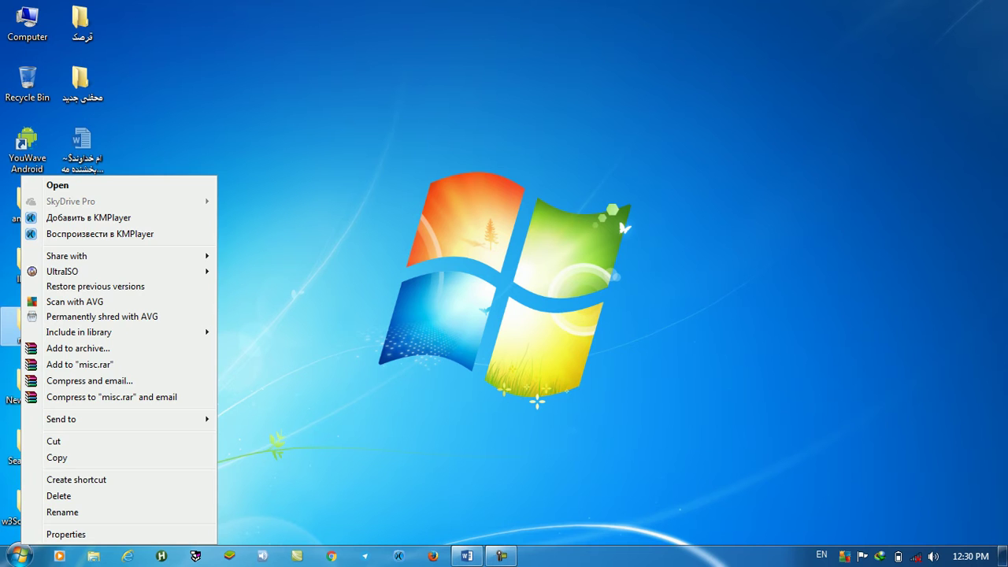
pyautogui.press('Return')
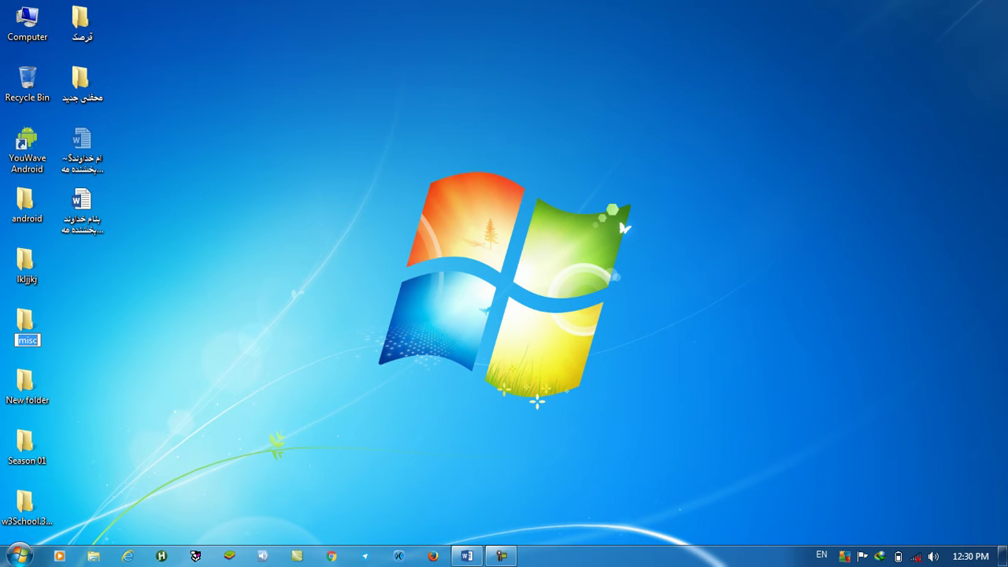
pyautogui.write('kkkkkk')
pyautogui.press('Return')
pyautogui.rightClick(198, 108)
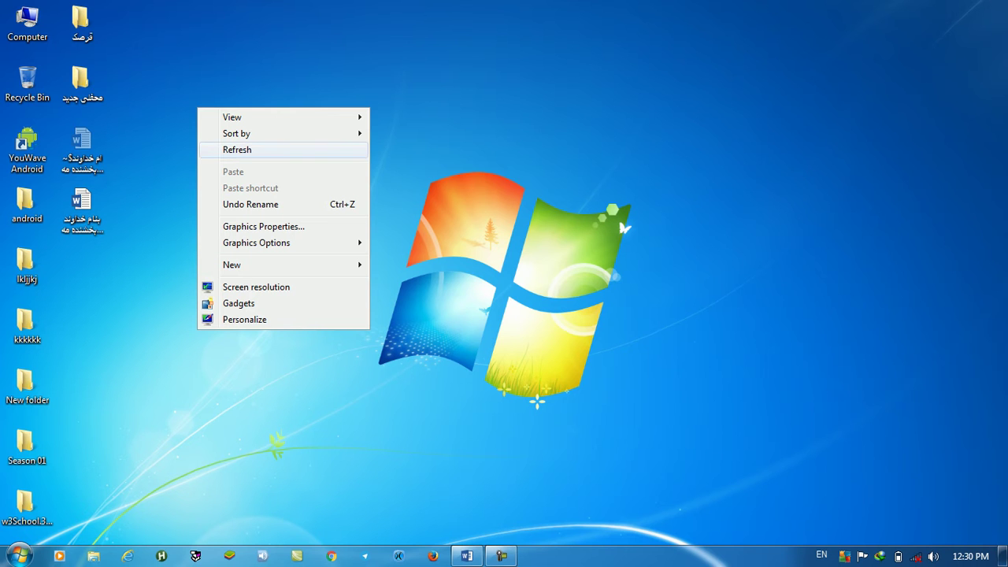
pyautogui.press('Return')
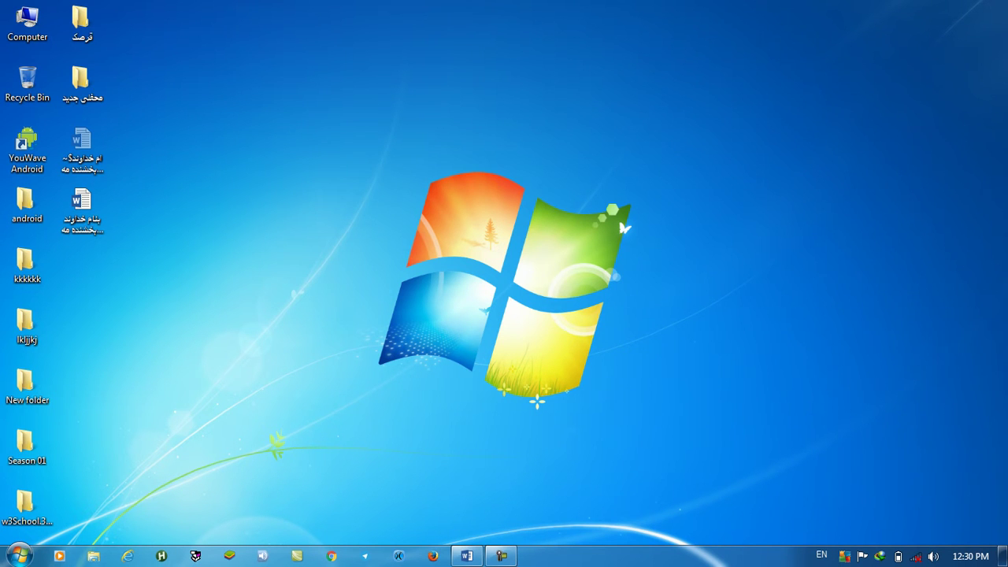
# Undo the rename of the kkkkkk folder and the move of the files into New folder, refreshing the desktop.
pyautogui.click(27, 265)
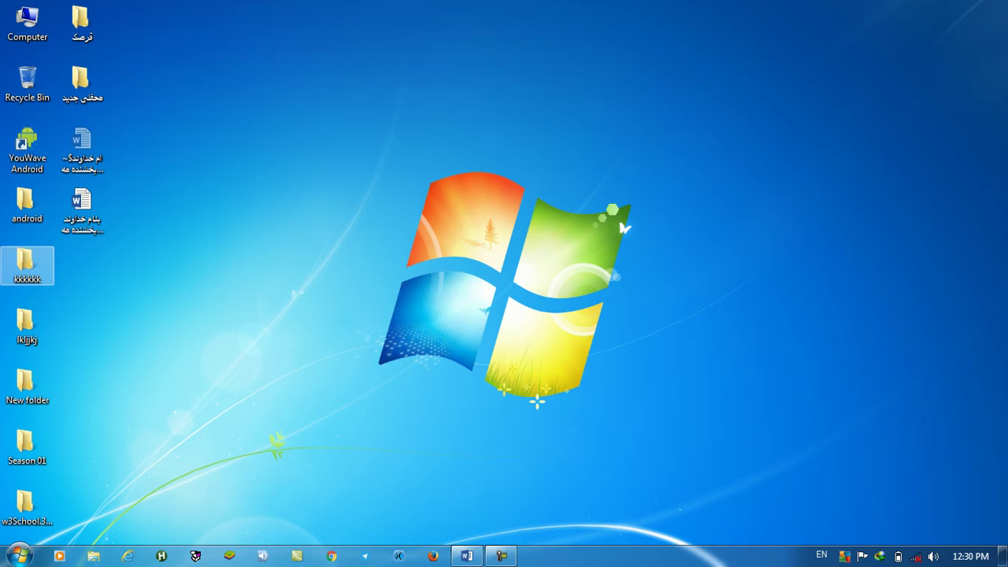
pyautogui.rightClick(22, 266)
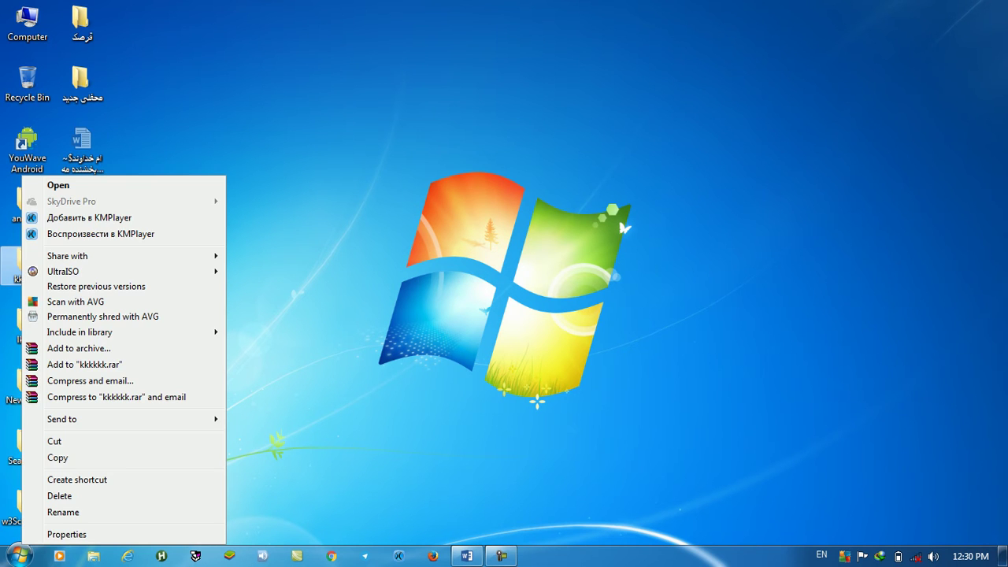
pyautogui.click(431, 172)
pyautogui.rightClick(431, 171)
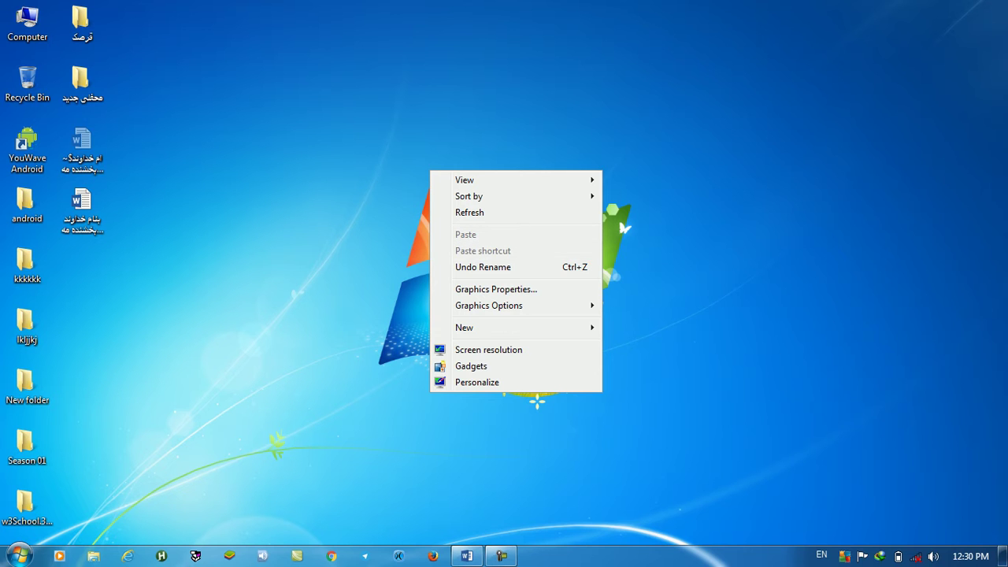
pyautogui.click(482, 267)
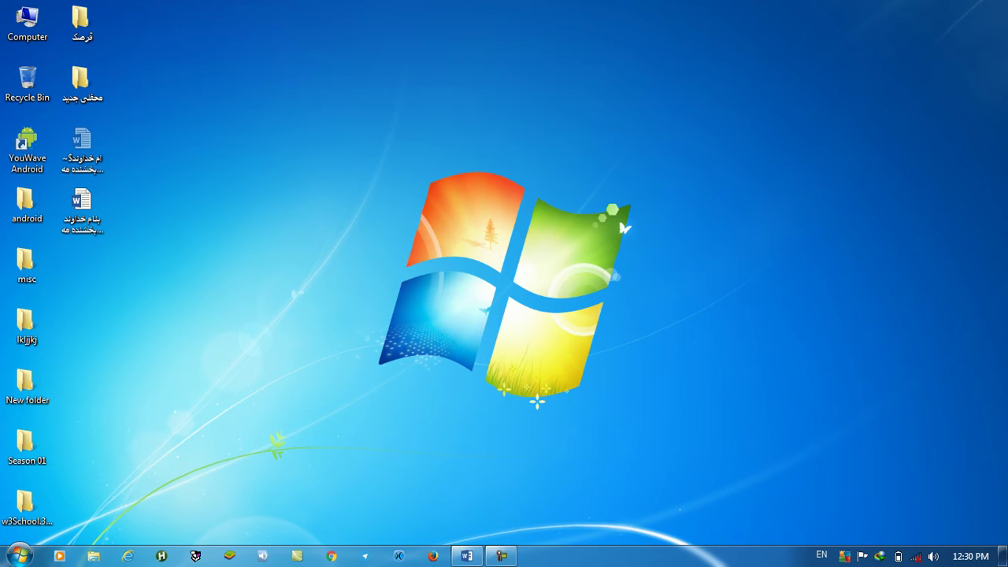
pyautogui.rightClick(220, 285)
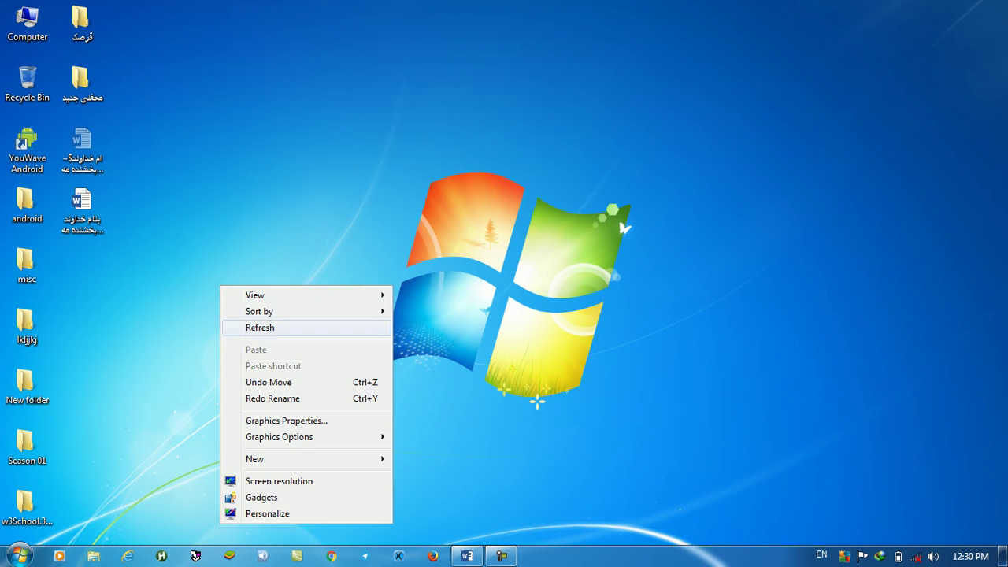
pyautogui.click(259, 328)
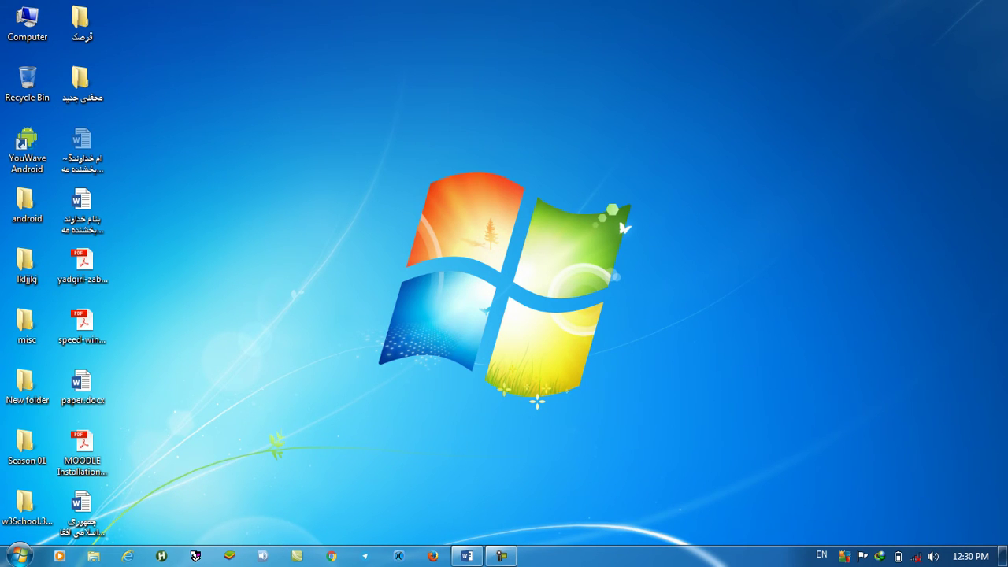
# Refresh the desktop, then undo the last copy and decline permanently deleting the 5 items.
pyautogui.rightClick(288, 181)
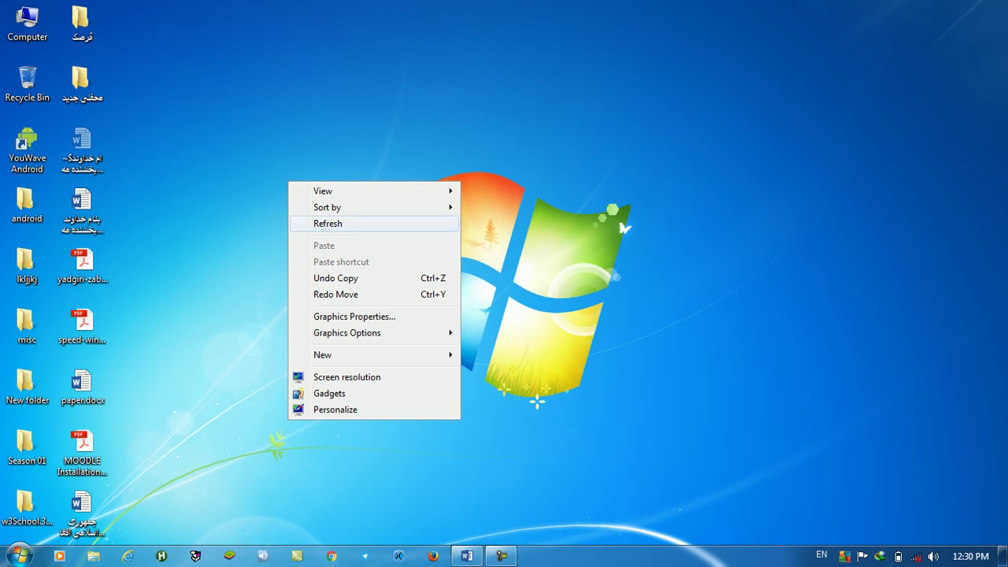
pyautogui.click(327, 223)
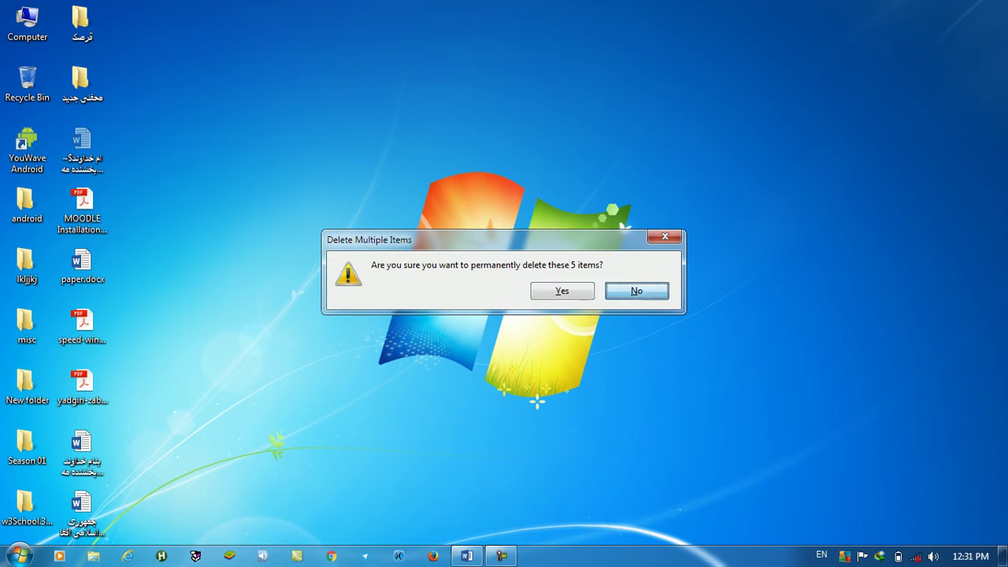
pyautogui.press('Return')
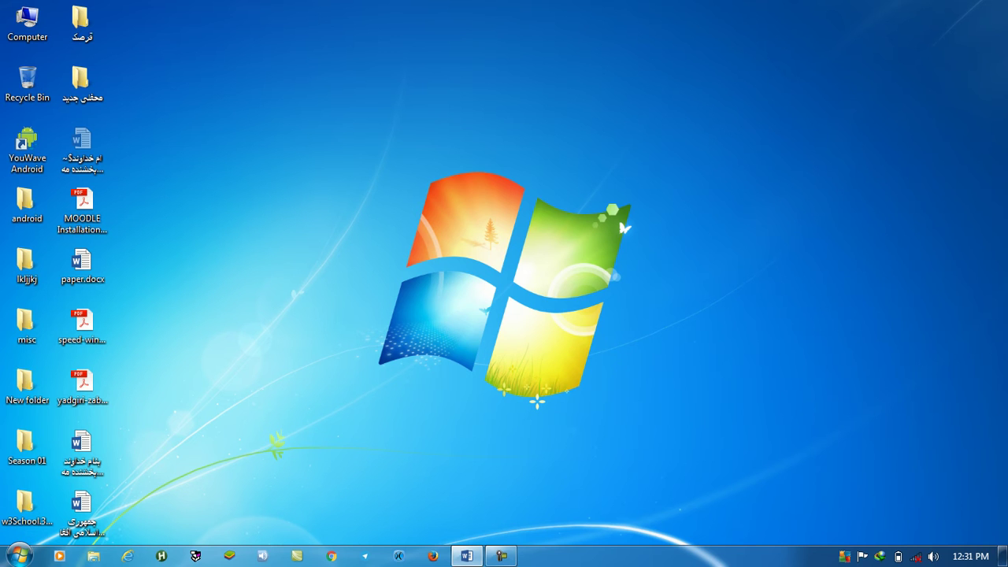
# Refresh the desktop several times in a row.
pyautogui.rightClick(333, 176)
pyautogui.click(370, 217)
pyautogui.rightClick(370, 219)
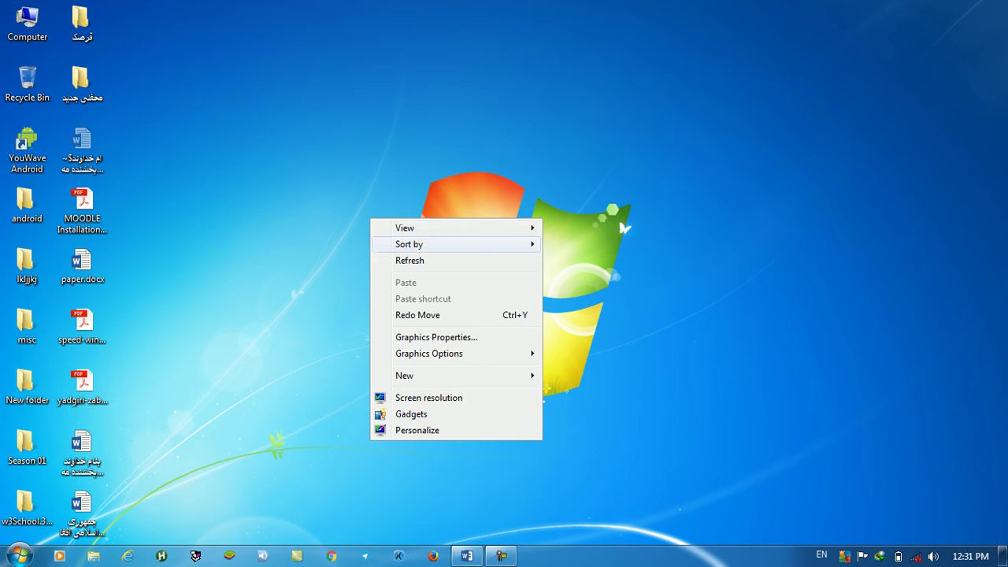
pyautogui.click(410, 260)
pyautogui.rightClick(304, 187)
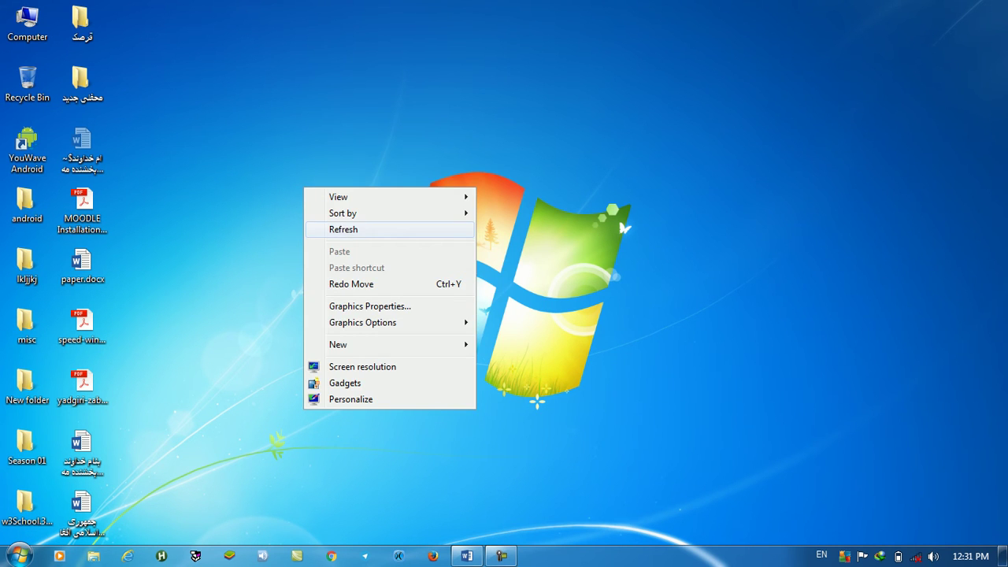
pyautogui.click(343, 229)
pyautogui.rightClick(332, 233)
pyautogui.click(360, 275)
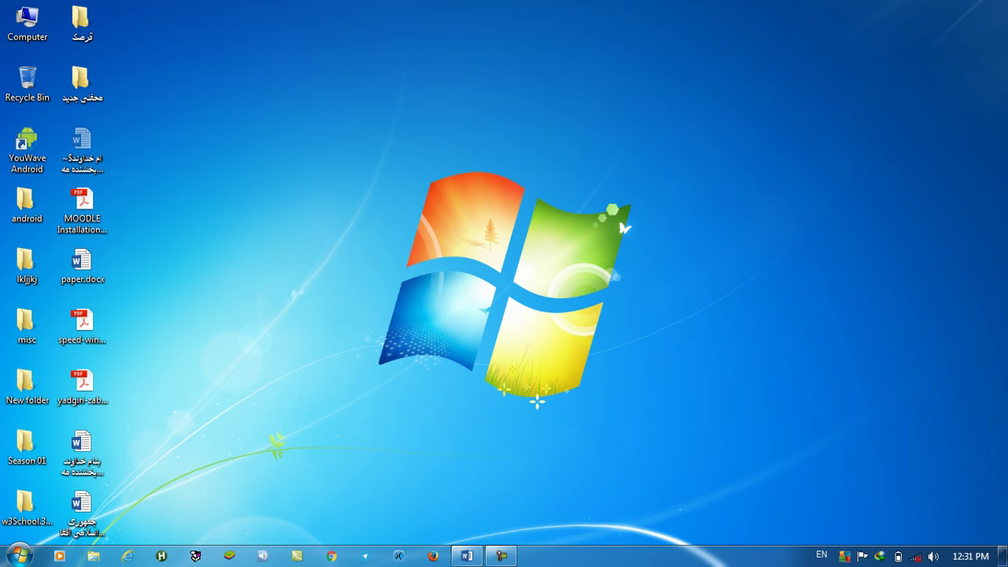
pyautogui.rightClick(318, 97)
pyautogui.press('Return')
# Create a new folder on the desktop and keep its default name.
pyautogui.rightClick(260, 214)
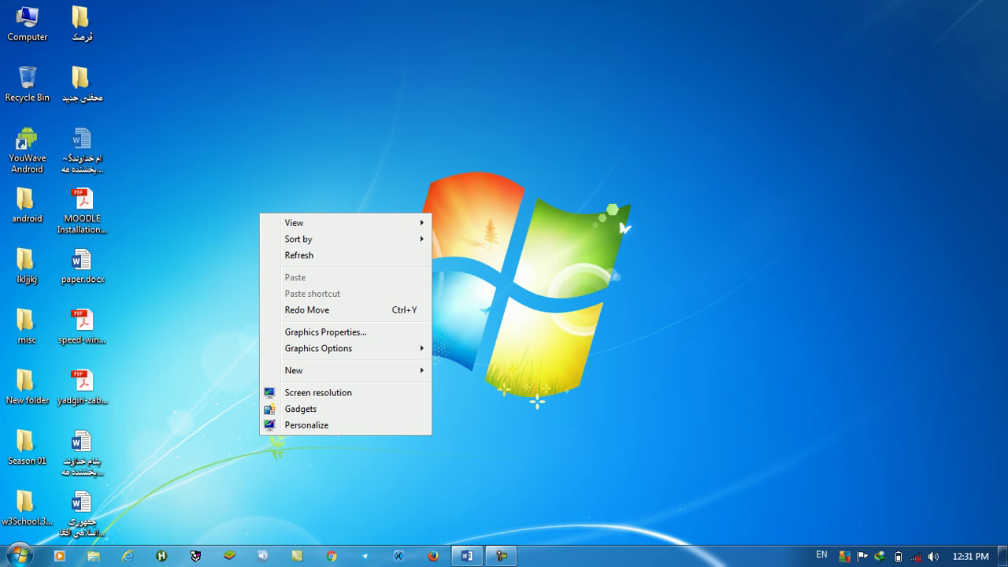
pyautogui.moveTo(347, 370)
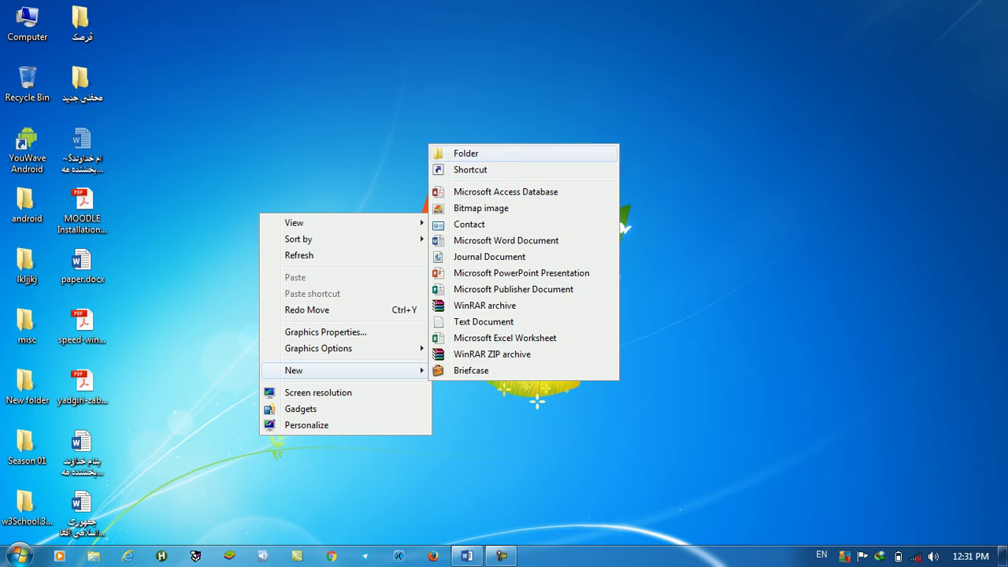
pyautogui.click(466, 153)
# Create a new briefcase on the desktop with its default name and refresh the desktop.
pyautogui.rightClick(476, 155)
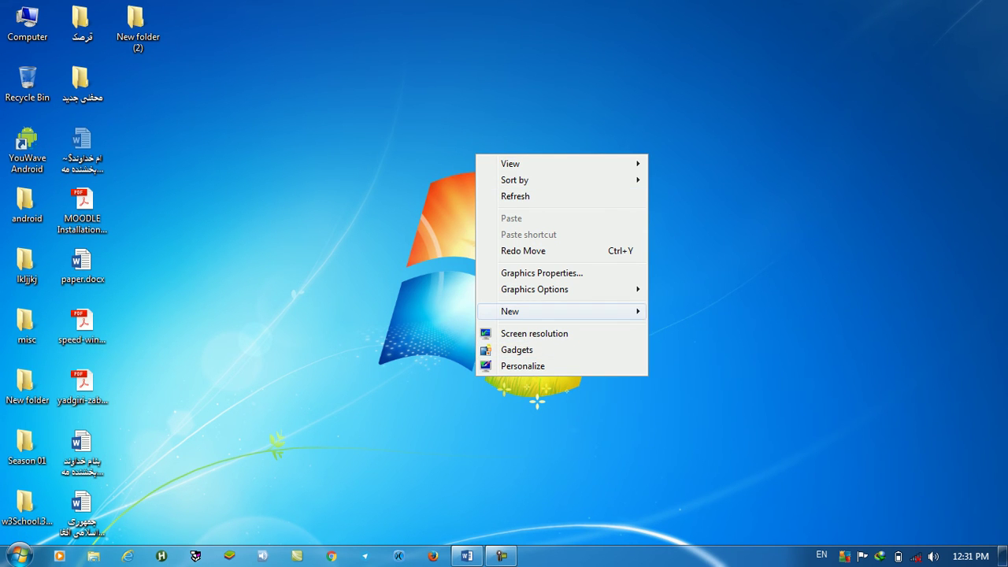
pyautogui.moveTo(551, 311)
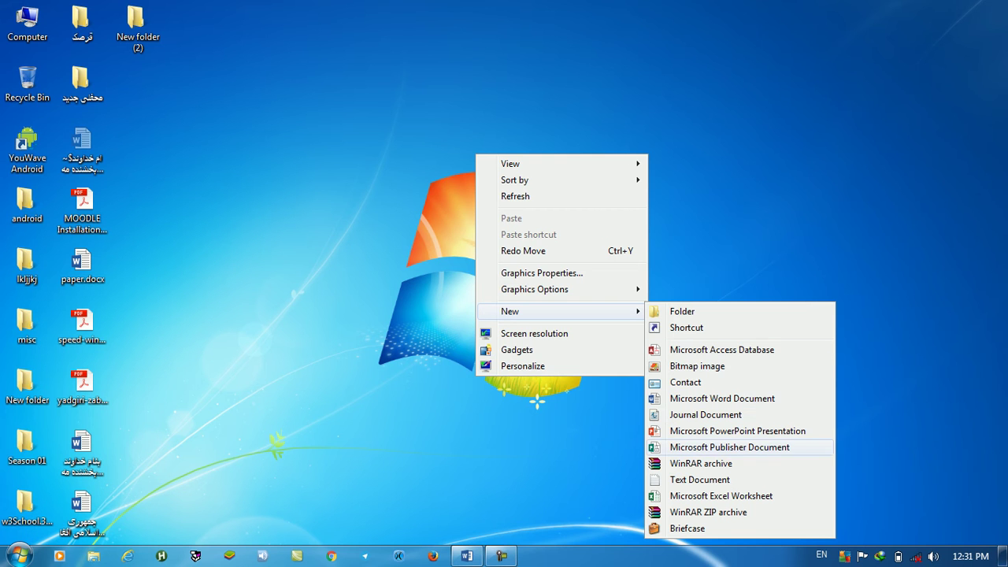
pyautogui.click(688, 528)
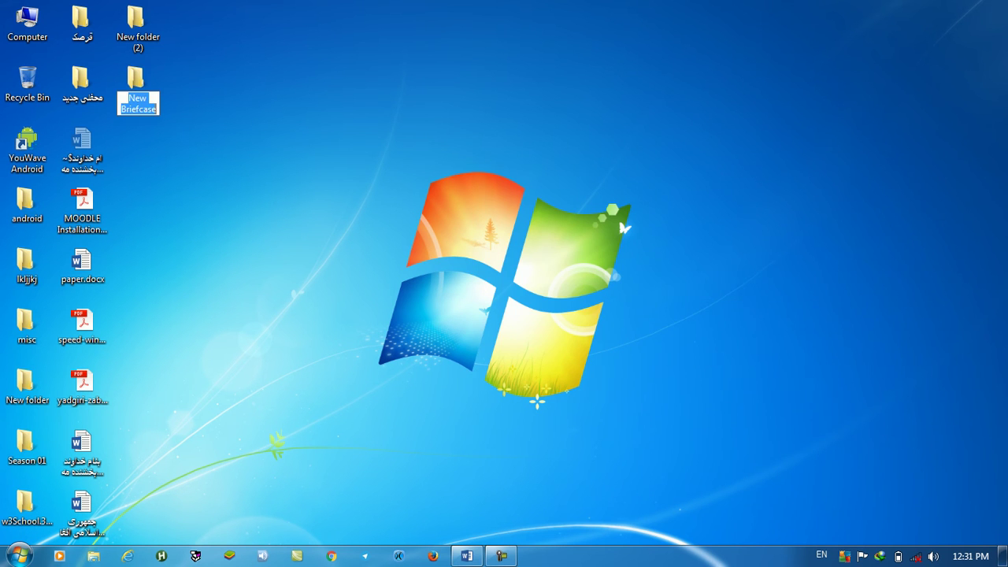
pyautogui.rightClick(290, 139)
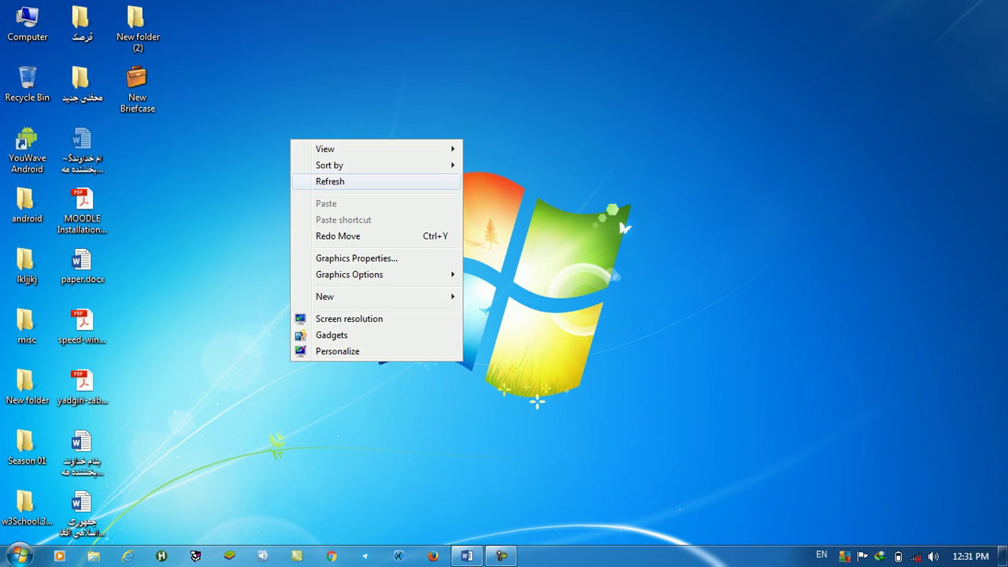
pyautogui.click(315, 180)
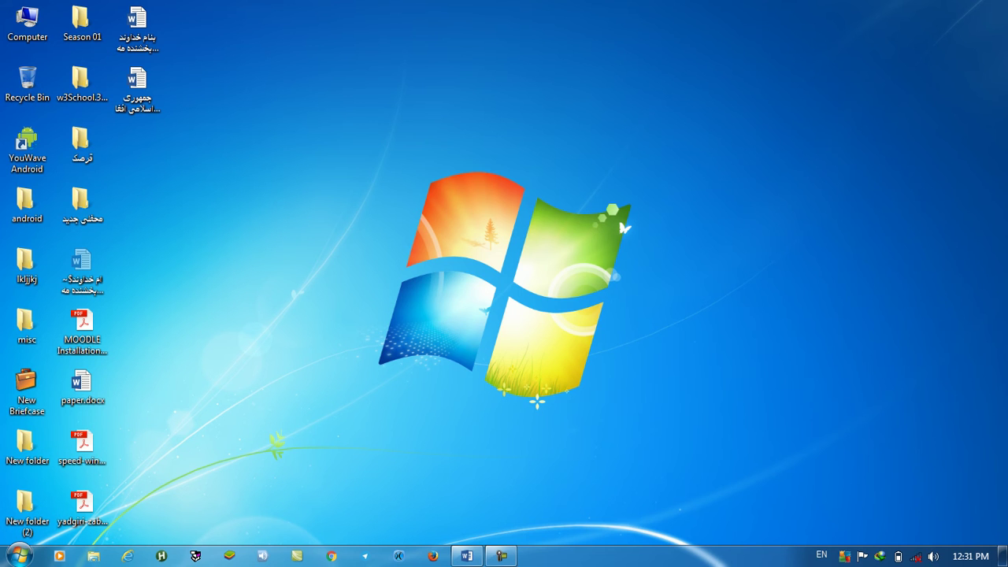
# Reposition the New Briefcase icon on the desktop and delete it to the Recycle Bin, refreshing the desktop.
pyautogui.moveTo(27, 390); pyautogui.dragTo(366, 346)
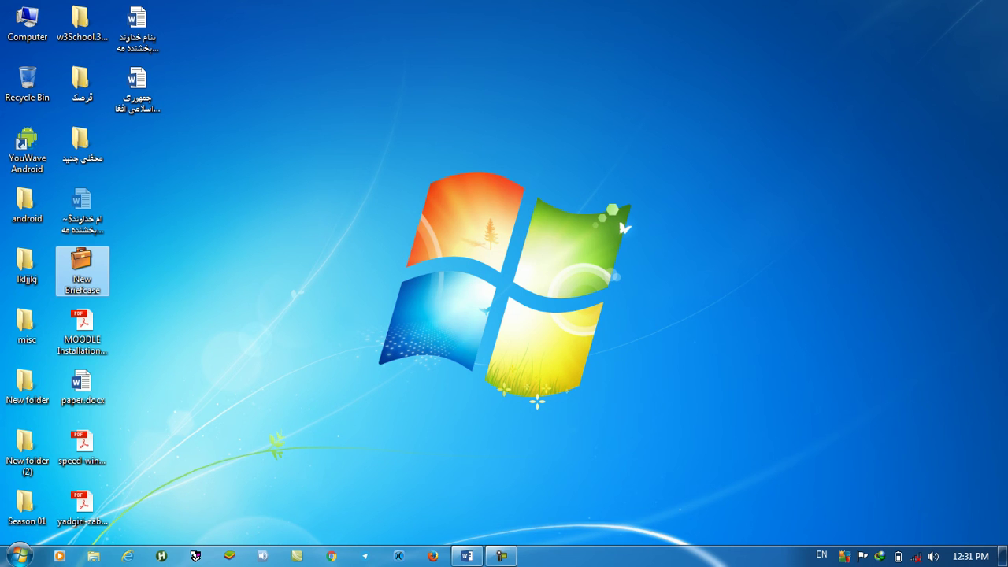
pyautogui.rightClick(81, 272)
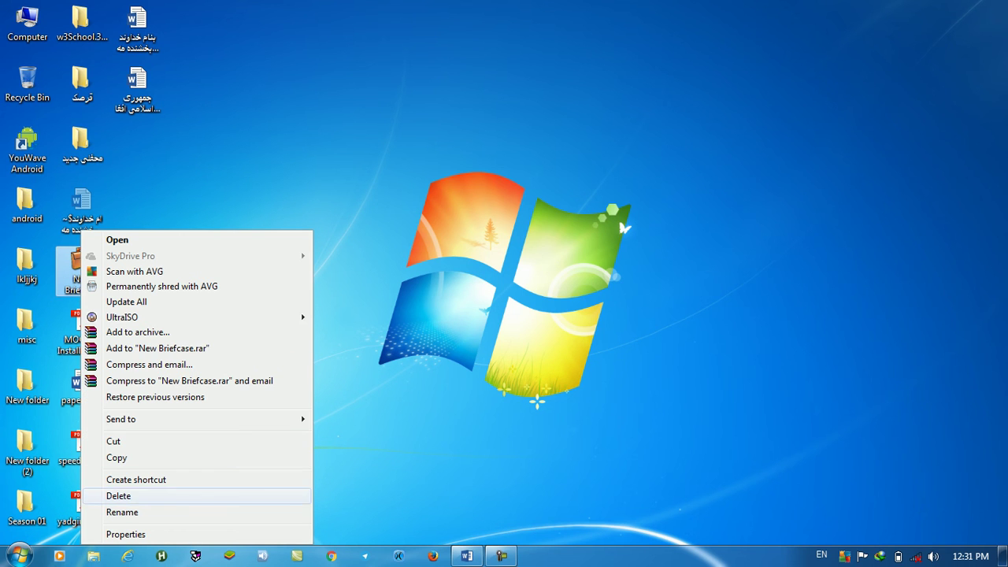
pyautogui.click(118, 495)
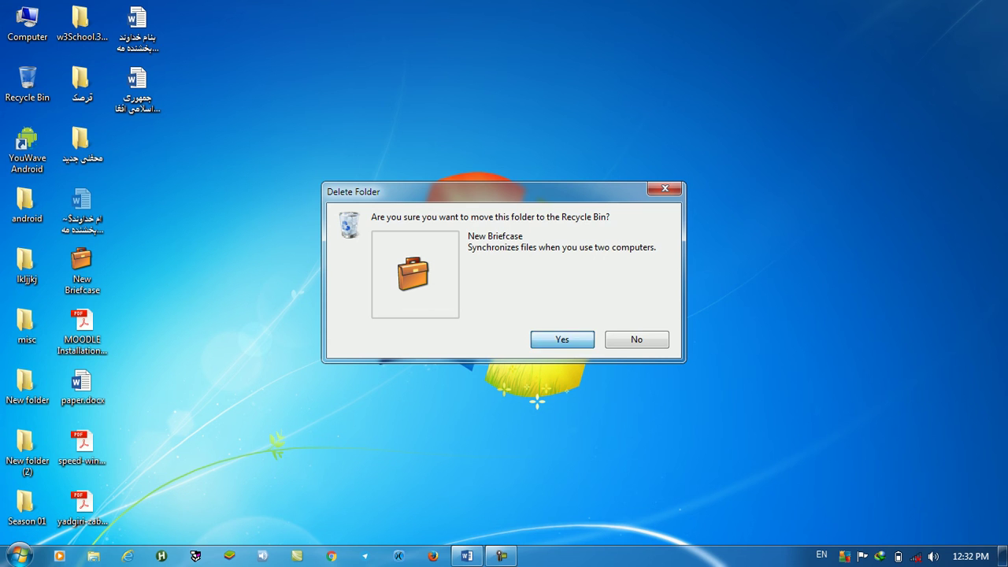
pyautogui.press('Return')
pyautogui.rightClick(284, 225)
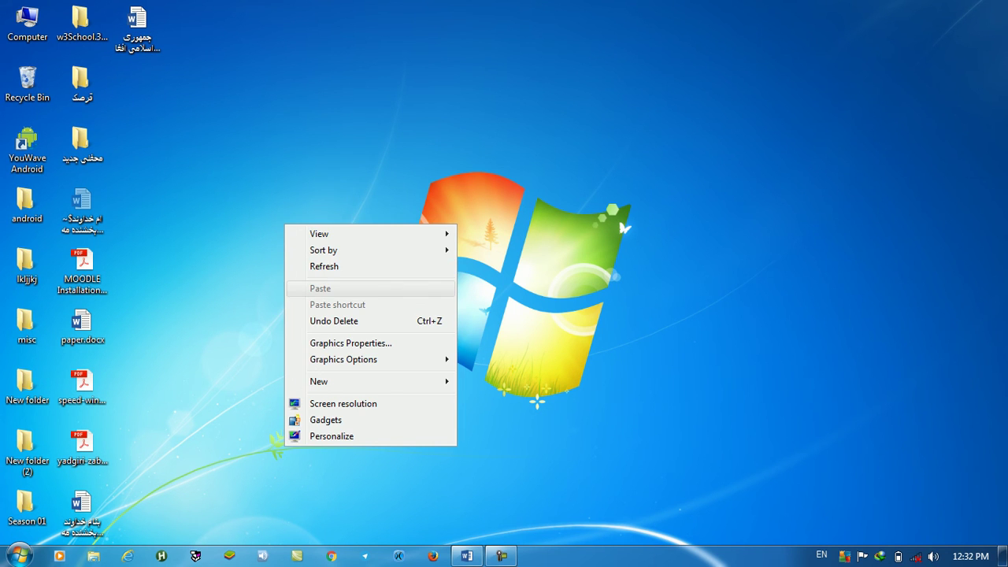
pyautogui.click(315, 266)
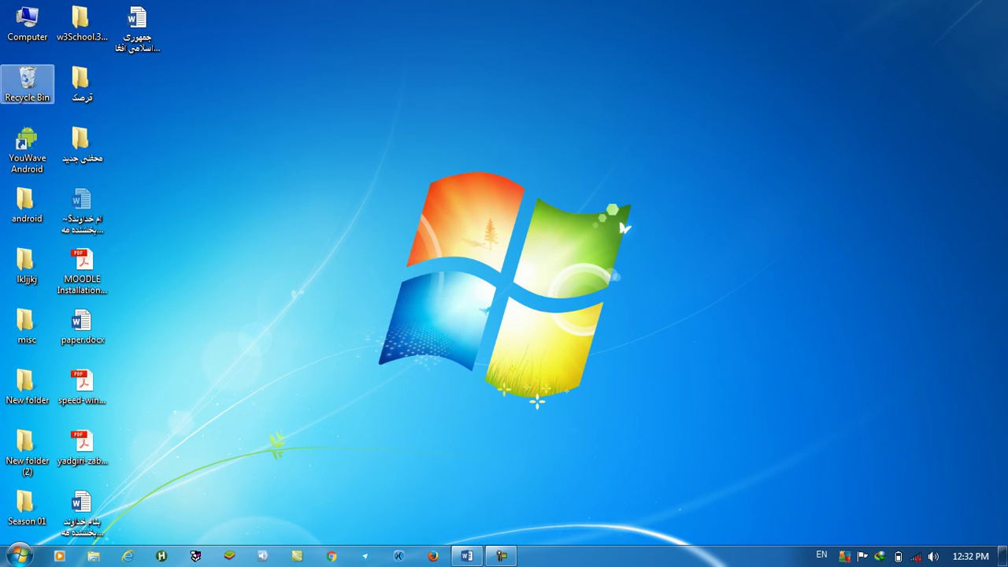
# Open the Recycle Bin, empty it and close its window, refreshing the desktop.
pyautogui.doubleClick(28, 79)
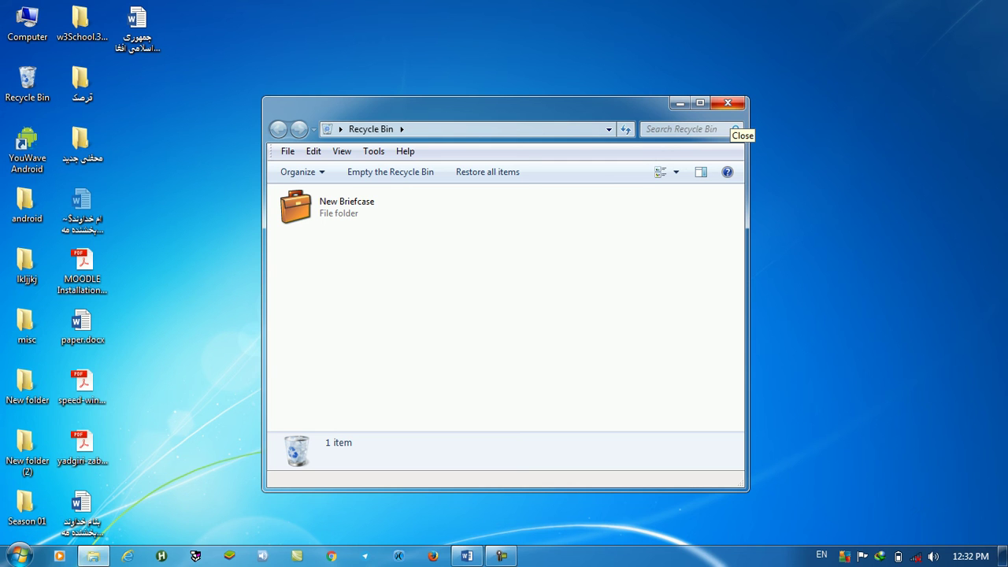
pyautogui.click(389, 171)
pyautogui.press('Return')
pyautogui.click(728, 102)
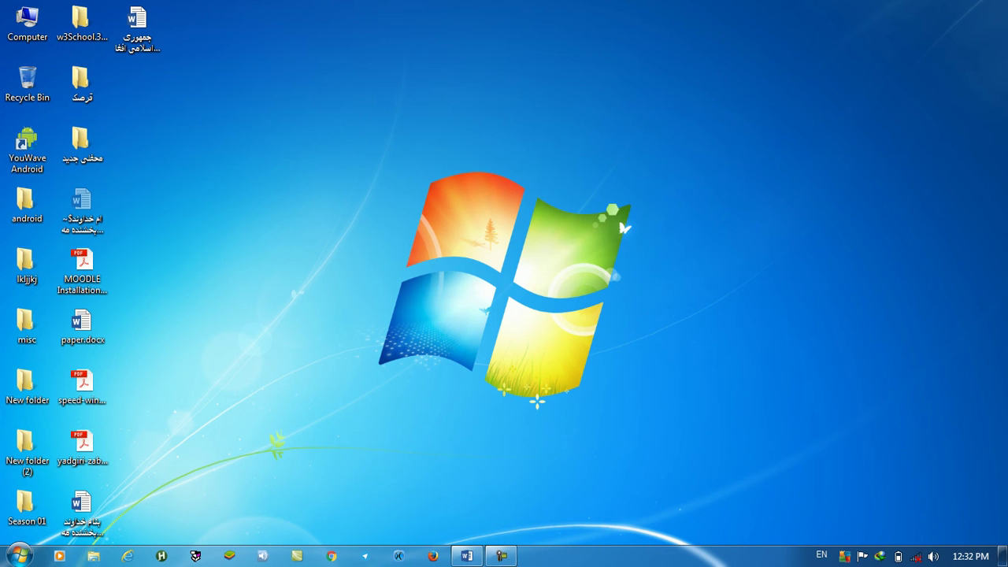
pyautogui.rightClick(585, 191)
pyautogui.click(607, 232)
pyautogui.click(501, 556)
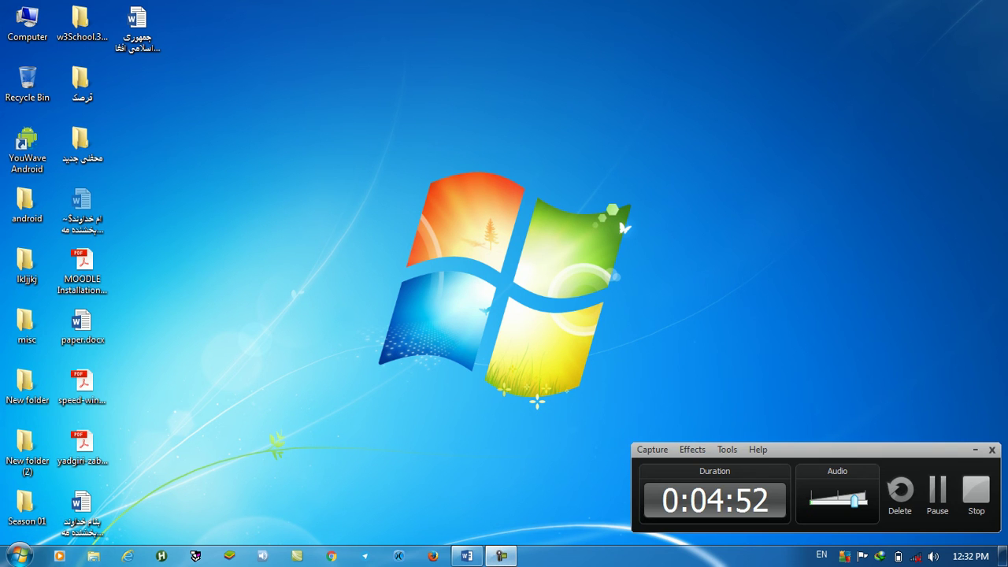